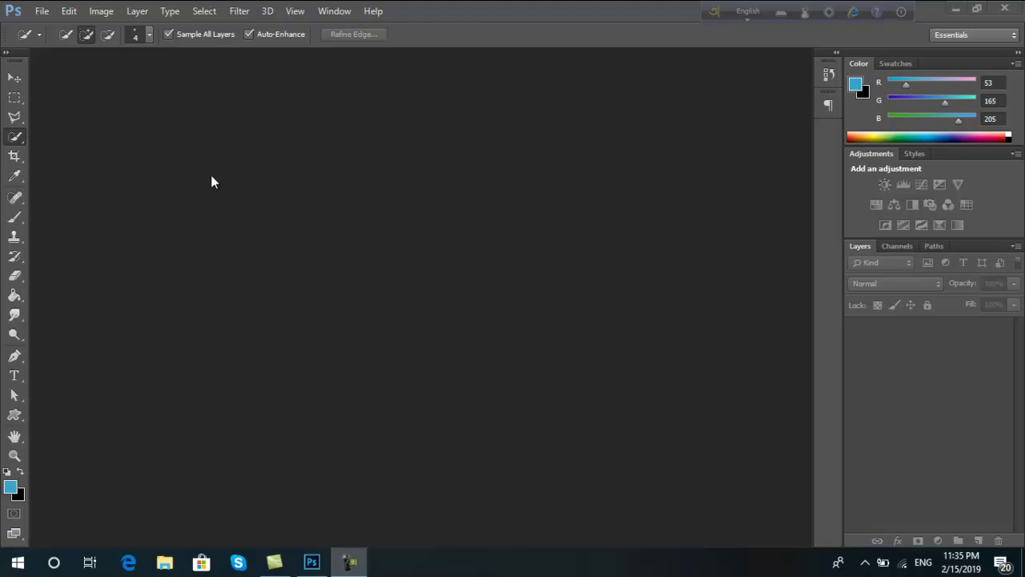
# - Open the photo beautiful-beautiful-woman-beauty-1566554w.jpg through File > Open
pyautogui.click(40, 10)
pyautogui.click(84, 41)
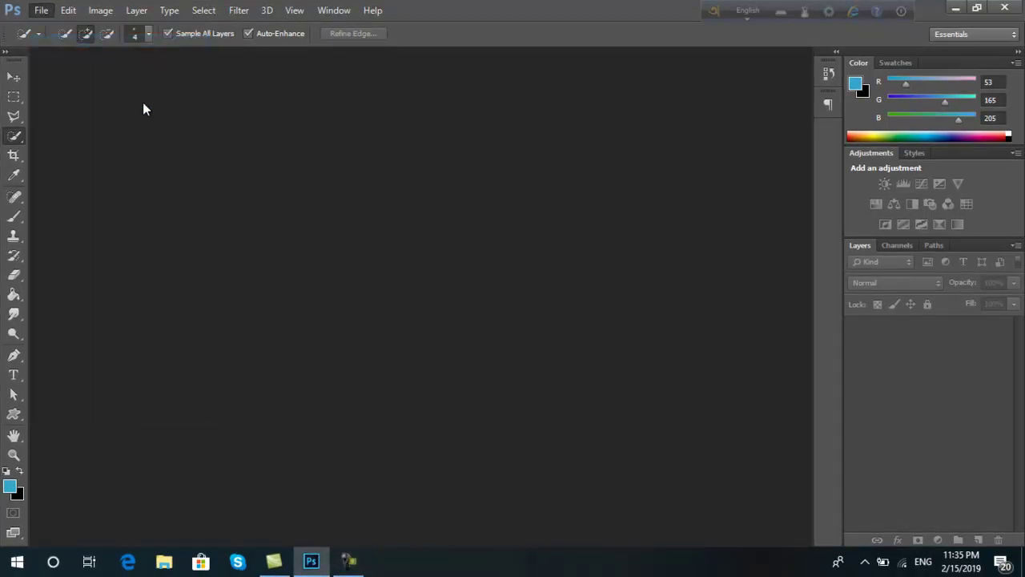
pyautogui.scroll(-8, 434, 182)
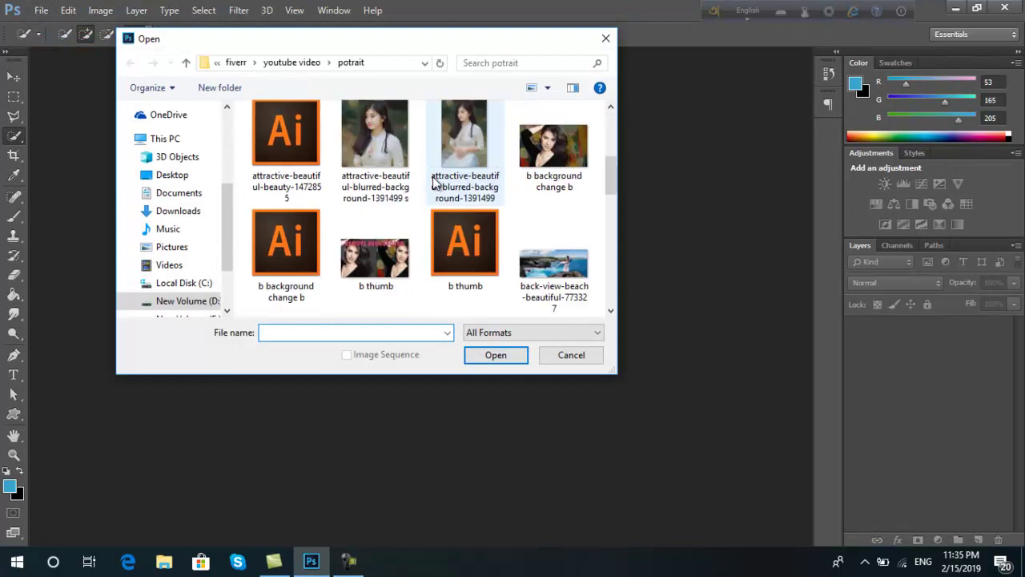
pyautogui.scroll(-5, 433, 180)
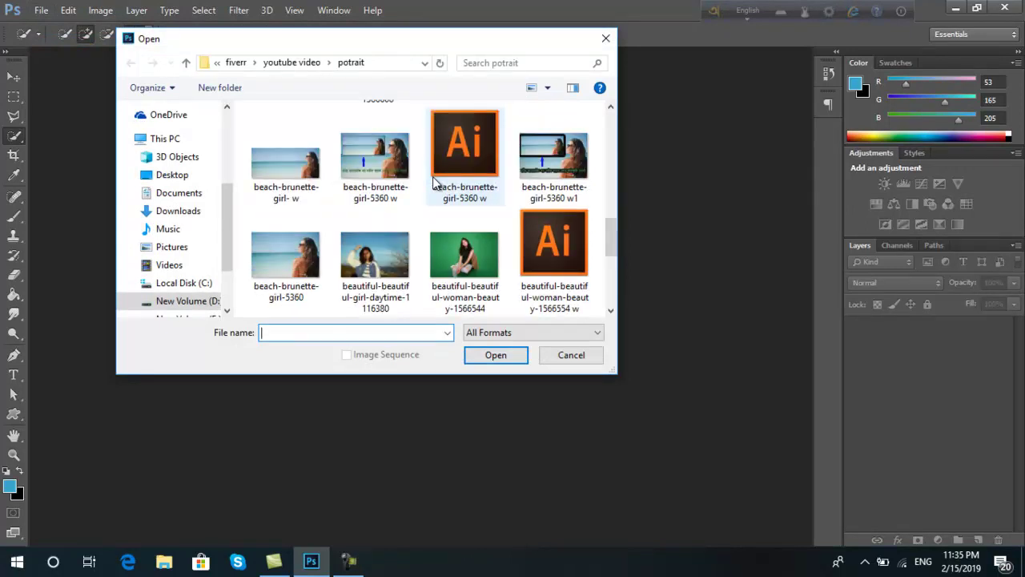
pyautogui.scroll(-2, 435, 183)
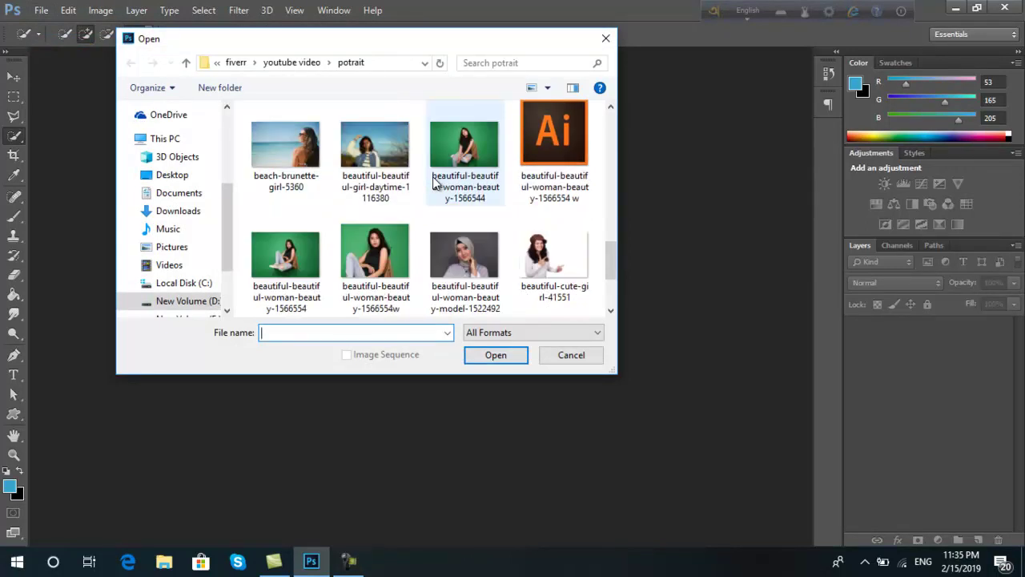
pyautogui.click(383, 254)
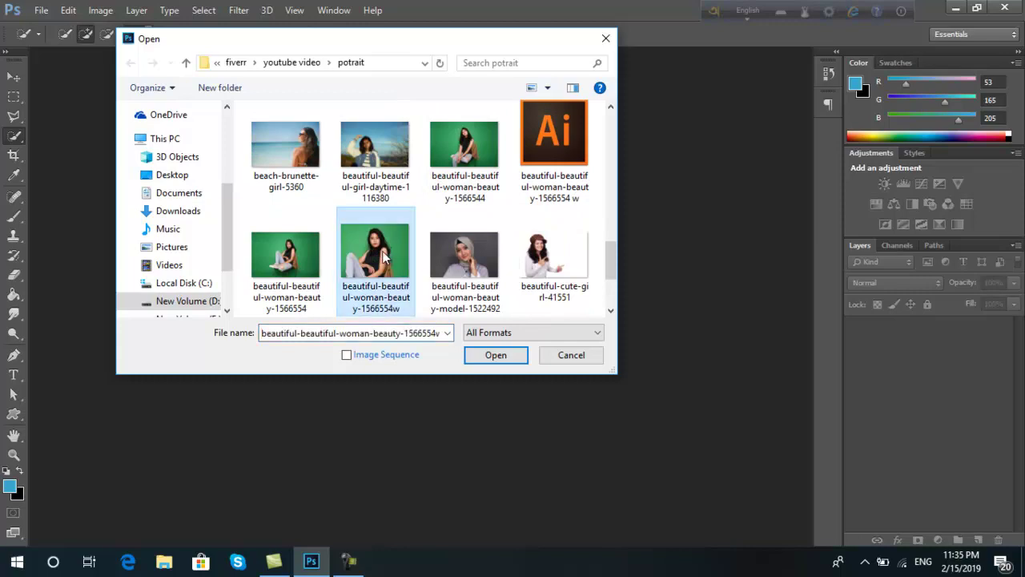
pyautogui.click(489, 358)
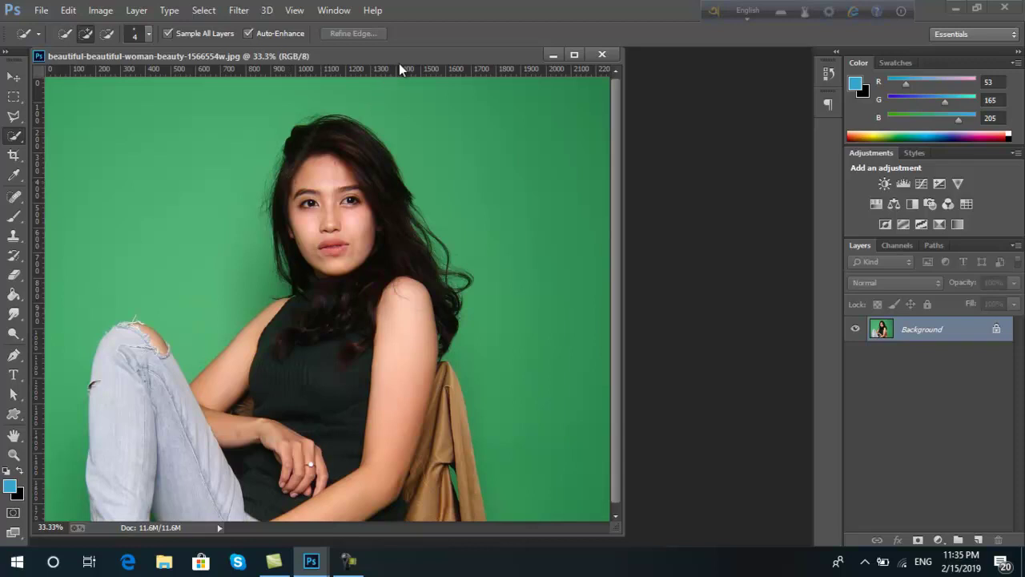
# - Shift the document window right and duplicate the Background layer as Background copy
pyautogui.moveTo(401, 59); pyautogui.dragTo(482, 56)
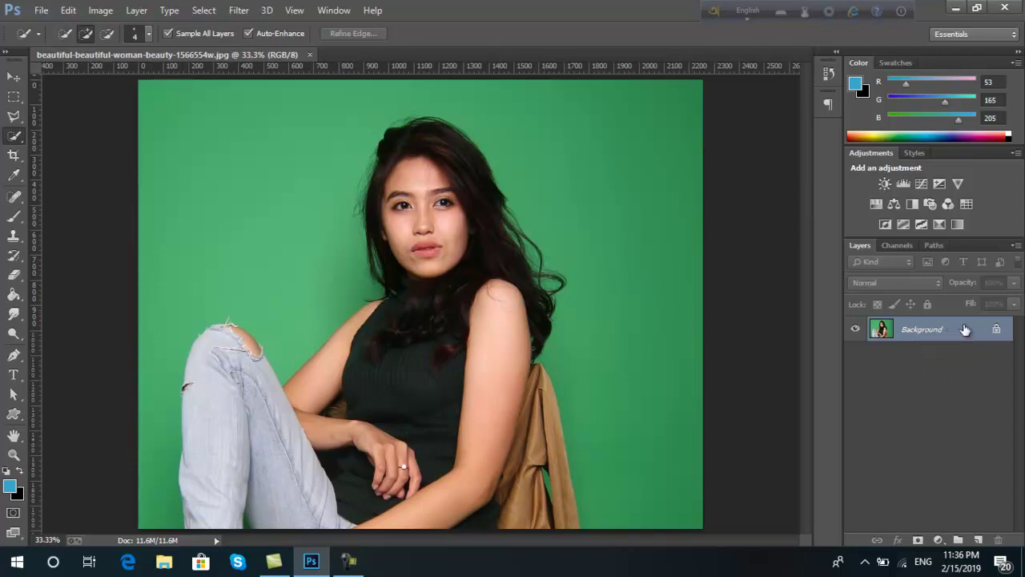
pyautogui.moveTo(965, 329); pyautogui.dragTo(979, 538)
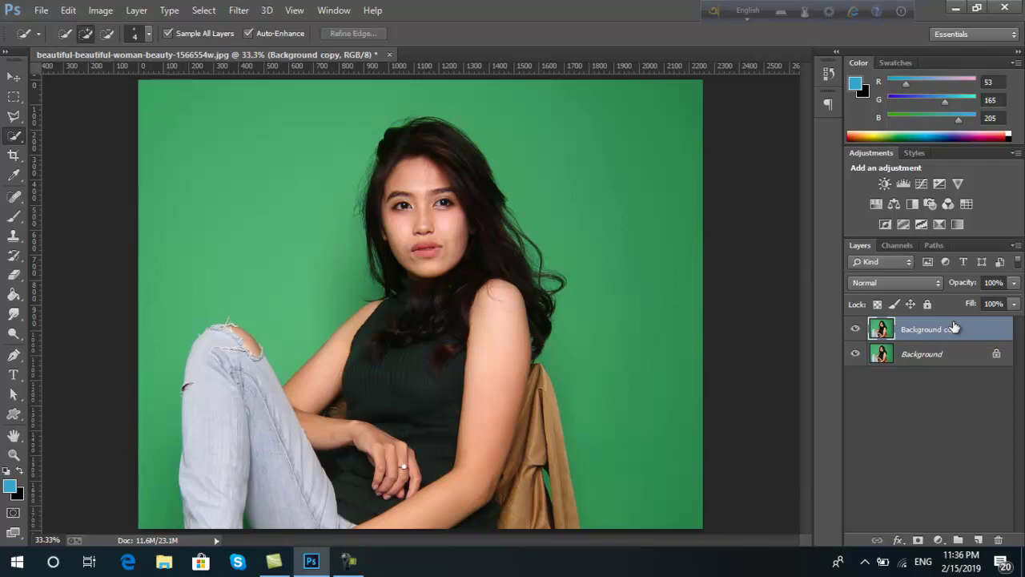
pyautogui.hotkey('ctrl', 'j')
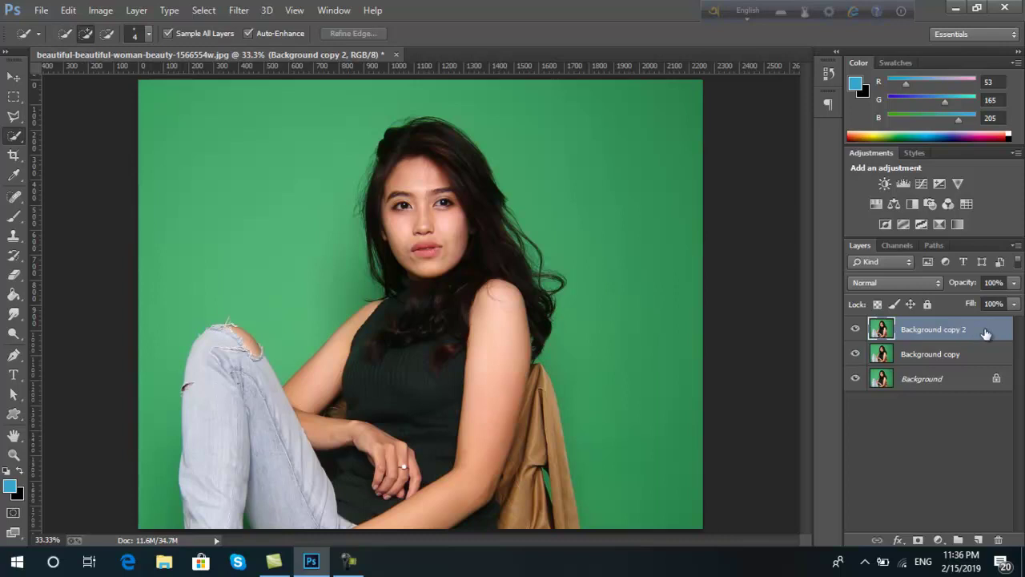
pyautogui.rightClick(986, 331)
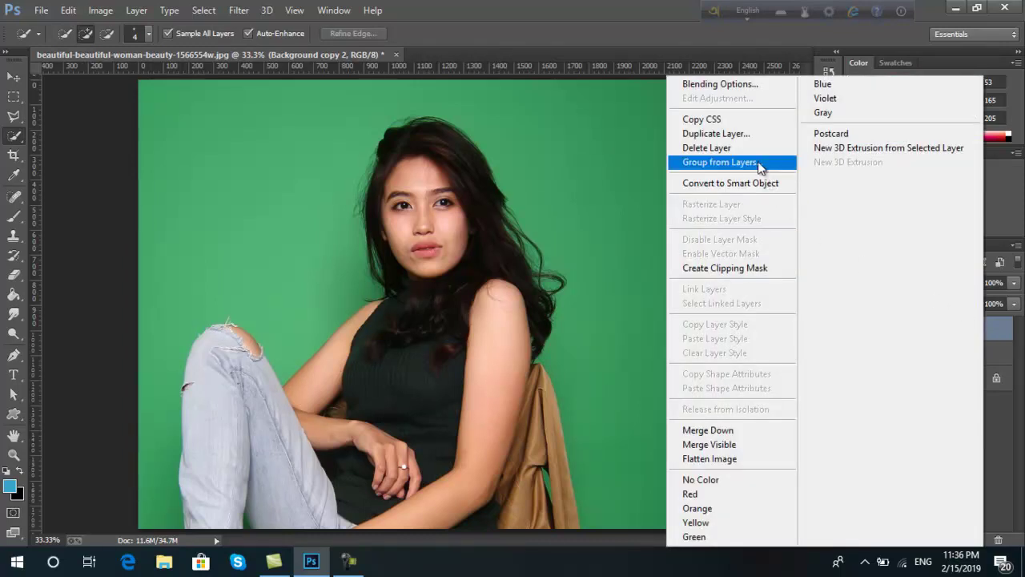
pyautogui.click(758, 134)
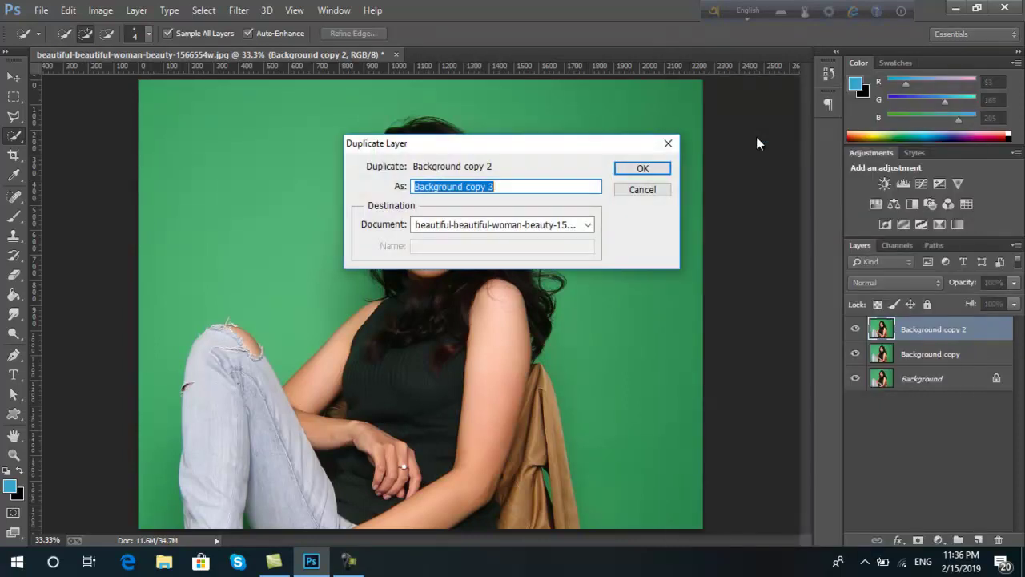
pyautogui.click(649, 169)
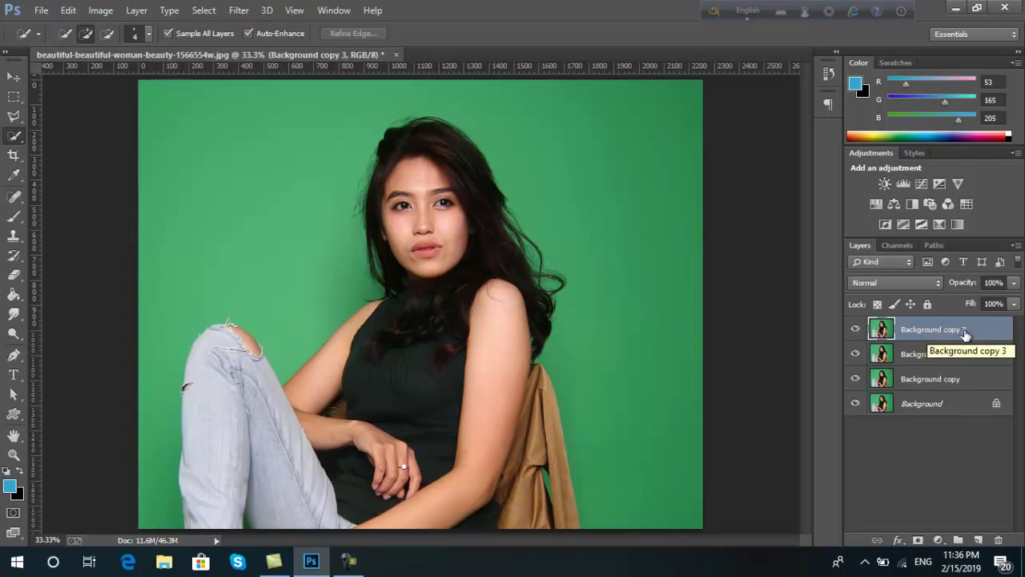
pyautogui.moveTo(965, 335); pyautogui.dragTo(999, 540)
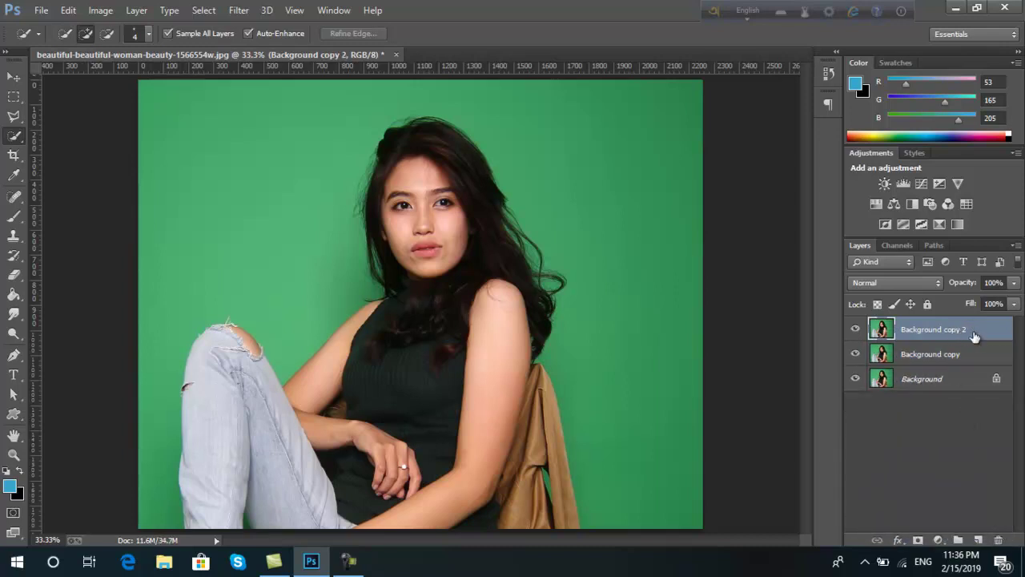
pyautogui.press('Delete')
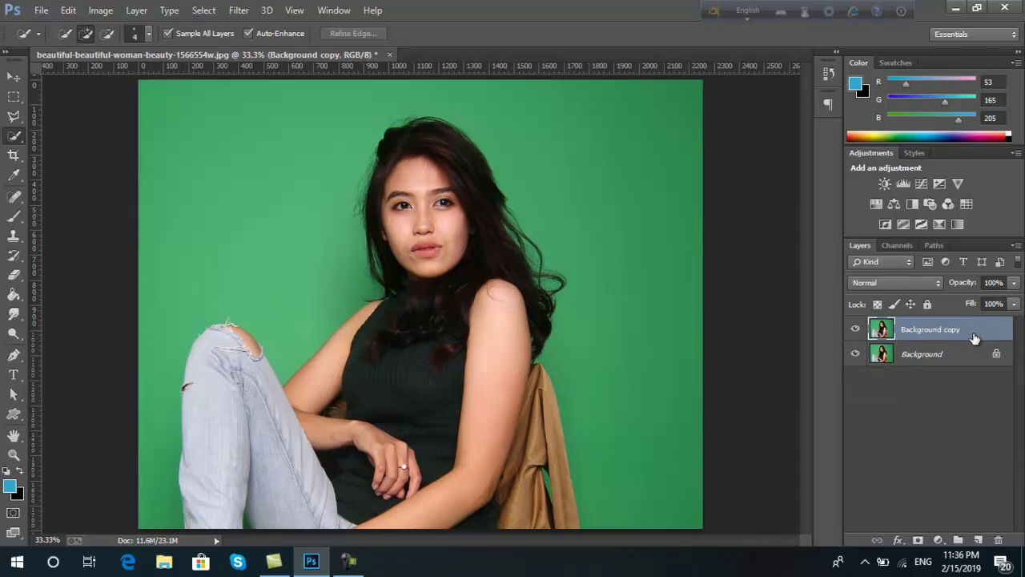
# - Hide the original Background layer and set the Quick Selection brush size to 500
pyautogui.click(854, 354)
pyautogui.press(']')
pyautogui.press(']')
pyautogui.press(']')
pyautogui.press(']')
pyautogui.press(']')
pyautogui.press(']')
pyautogui.press(']')
pyautogui.press(']')
pyautogui.press(']')
pyautogui.press(']')
pyautogui.press(']')
pyautogui.press(']')
pyautogui.press(']')
pyautogui.press(']')
pyautogui.press(']')
pyautogui.press(']')
pyautogui.press(']')
pyautogui.press(']')
pyautogui.press(']')
pyautogui.press(']')
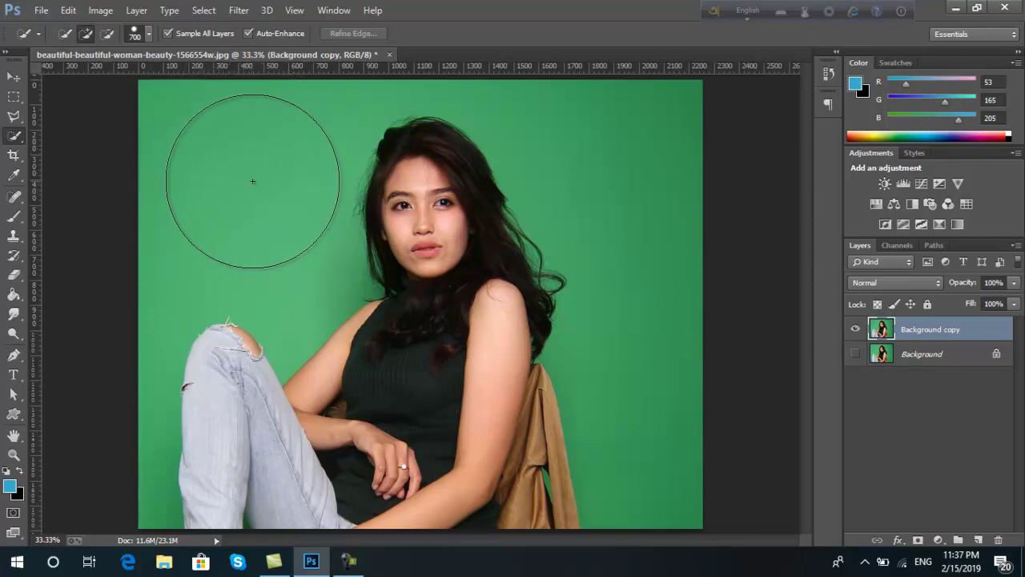
pyautogui.press('[')
pyautogui.press('[')
pyautogui.press(']')
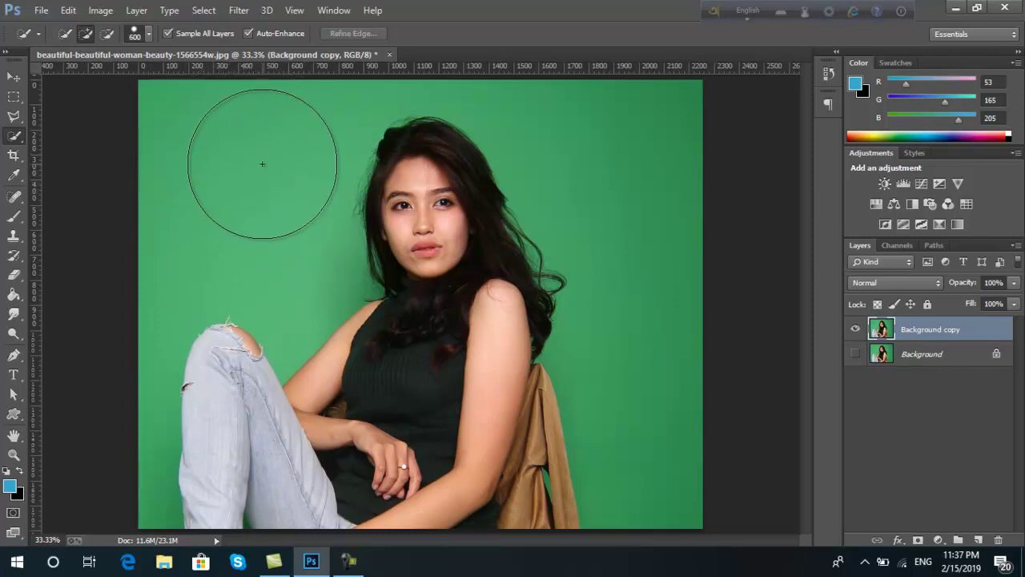
pyautogui.press('[')
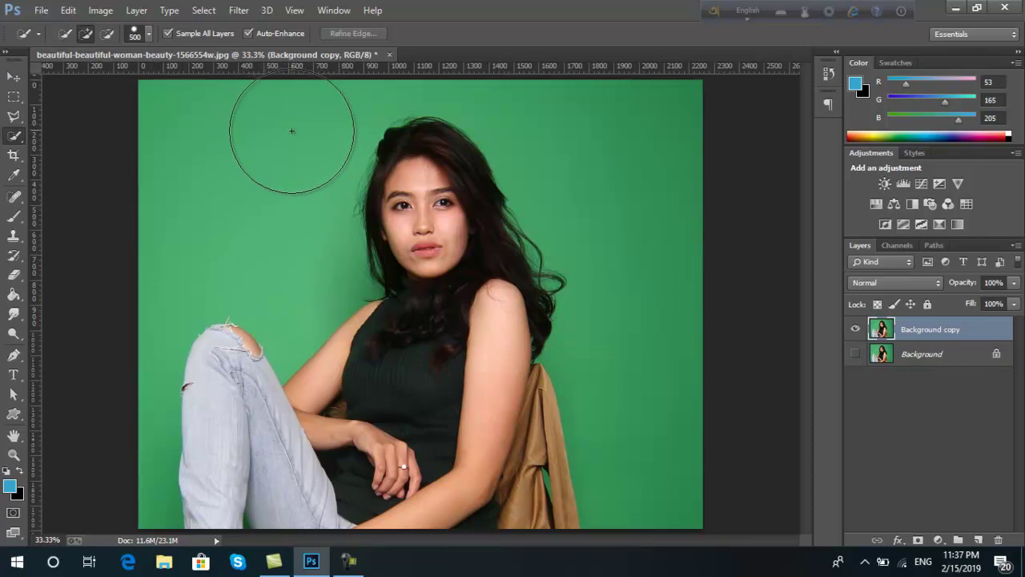
# - Select the green backdrop left of the woman, along the top, and down the right side
pyautogui.moveTo(292, 130); pyautogui.dragTo(283, 173)
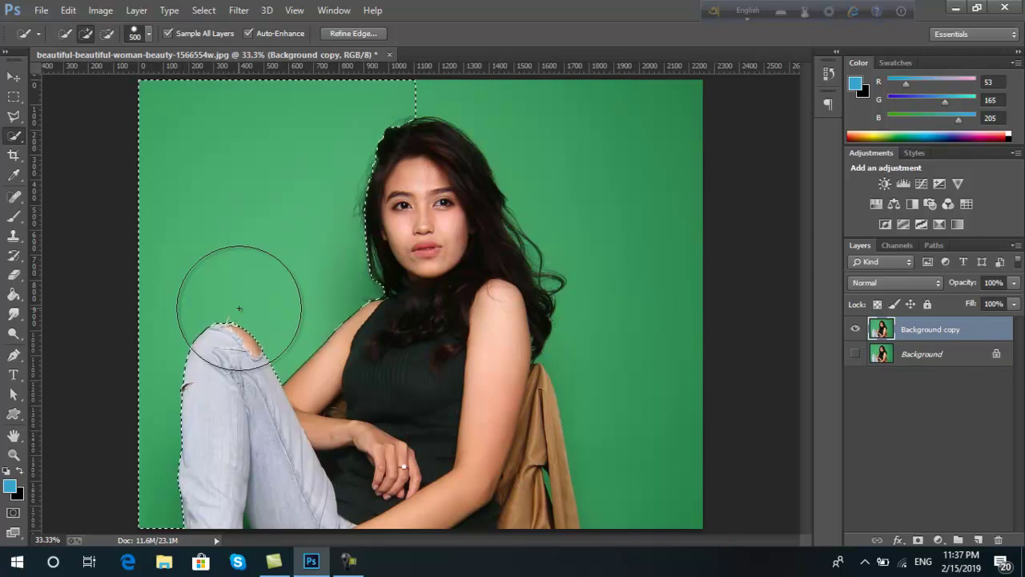
pyautogui.scroll(-2, 239, 307)
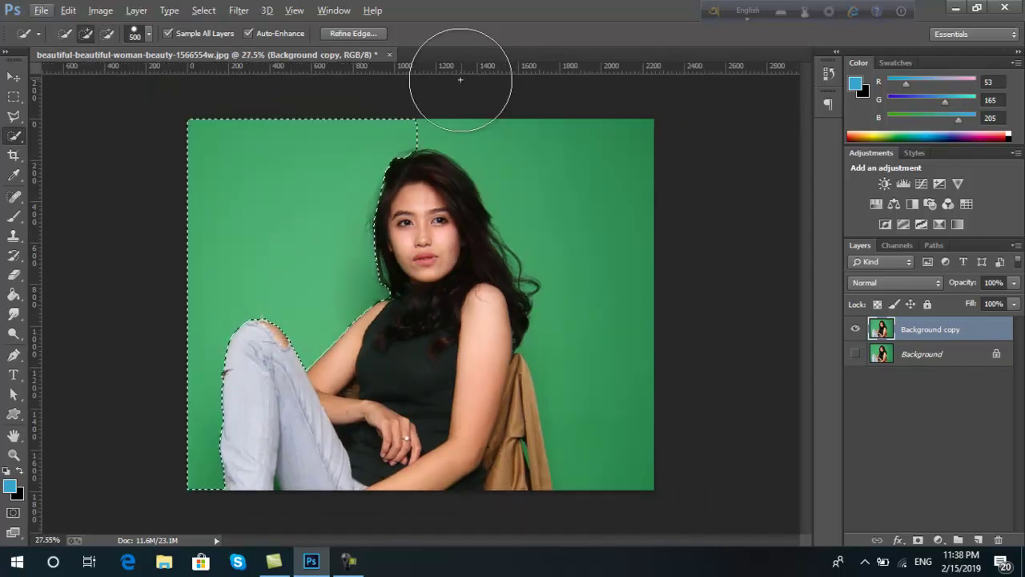
pyautogui.click(436, 88)
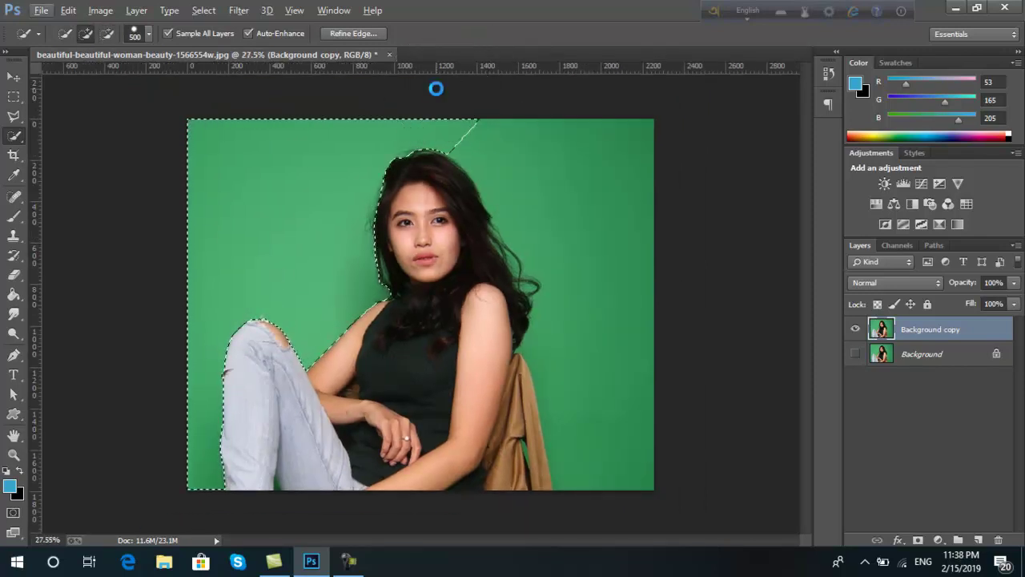
pyautogui.click(521, 130)
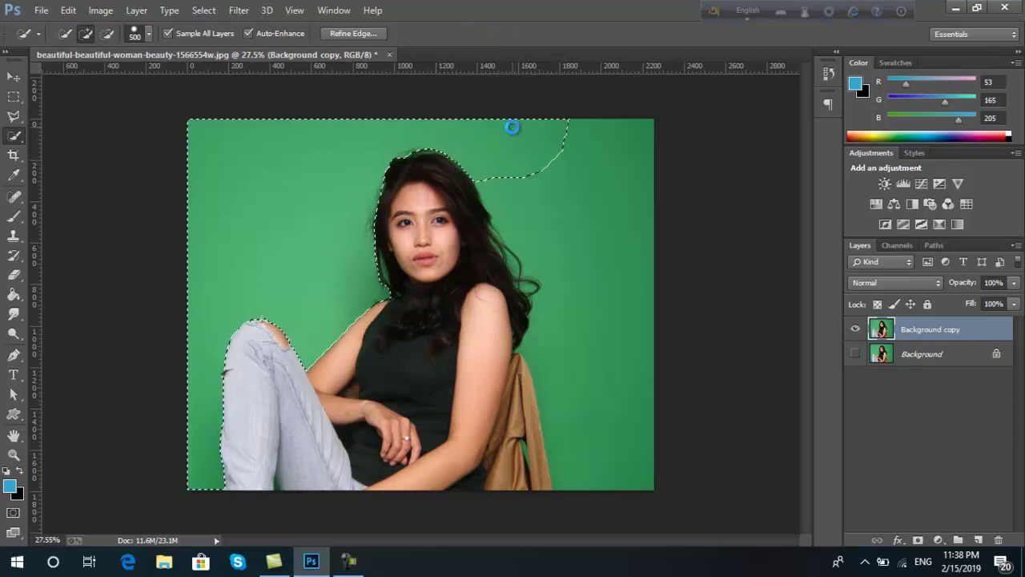
pyautogui.click(561, 190)
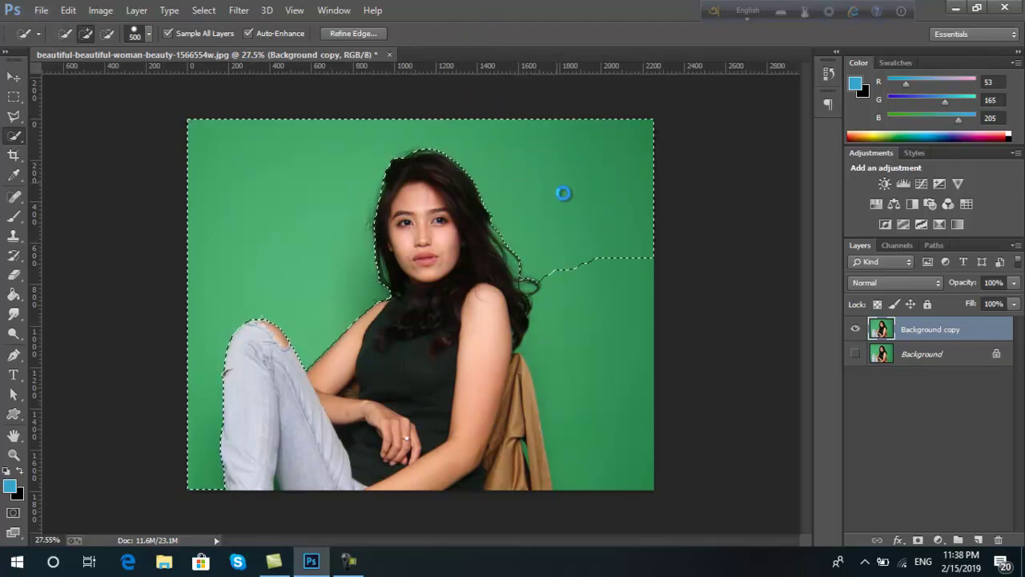
pyautogui.click(605, 352)
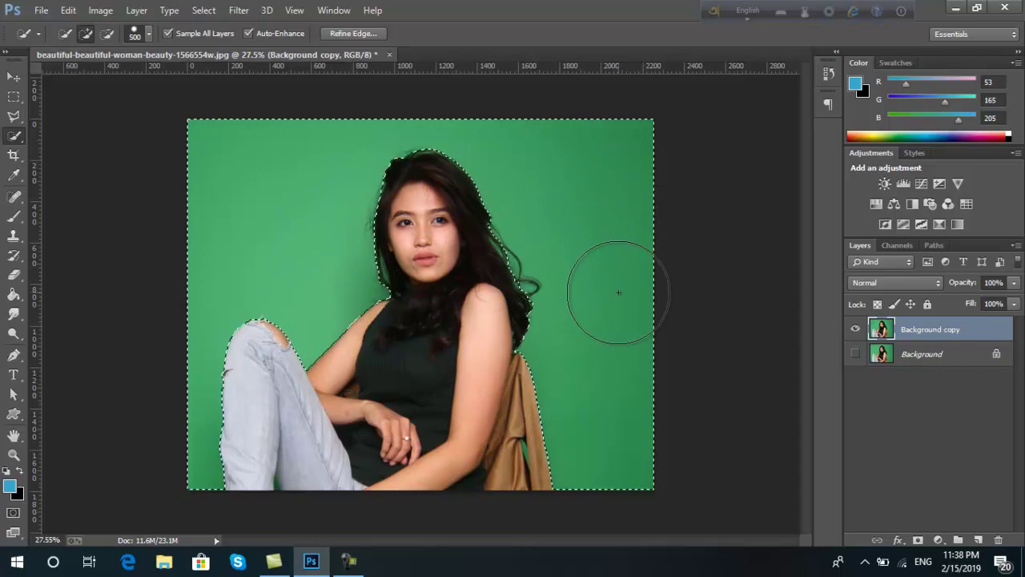
# - With a smaller brush, add the green sliver between the jacket folds to the selection
pyautogui.keyDown('alt'); pyautogui.scroll(5, 561, 476); pyautogui.keyUp('alt')
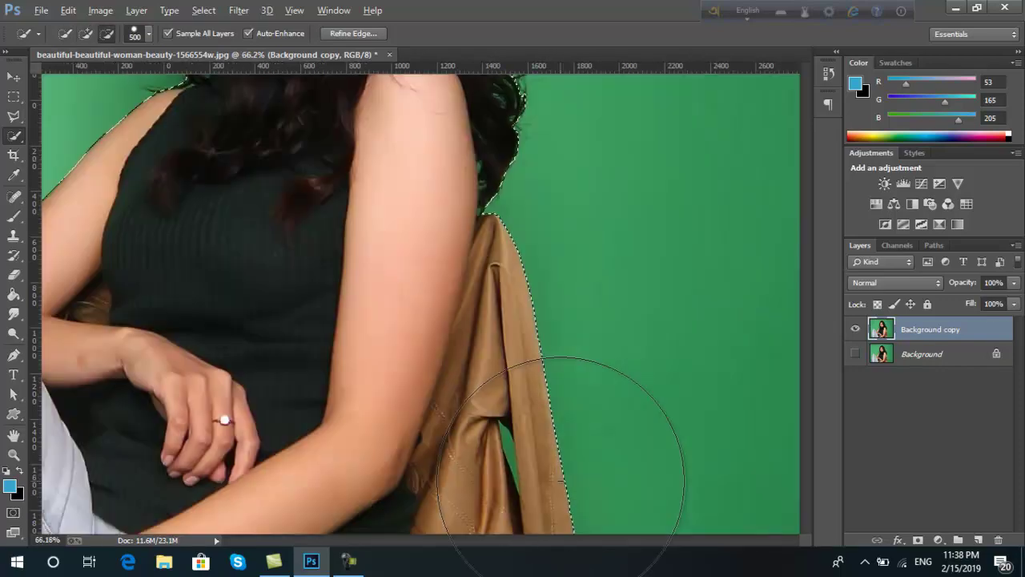
pyautogui.keyDown('alt'); pyautogui.scroll(3, 561, 481); pyautogui.keyUp('alt')
pyautogui.scroll(-1, 493, 394)
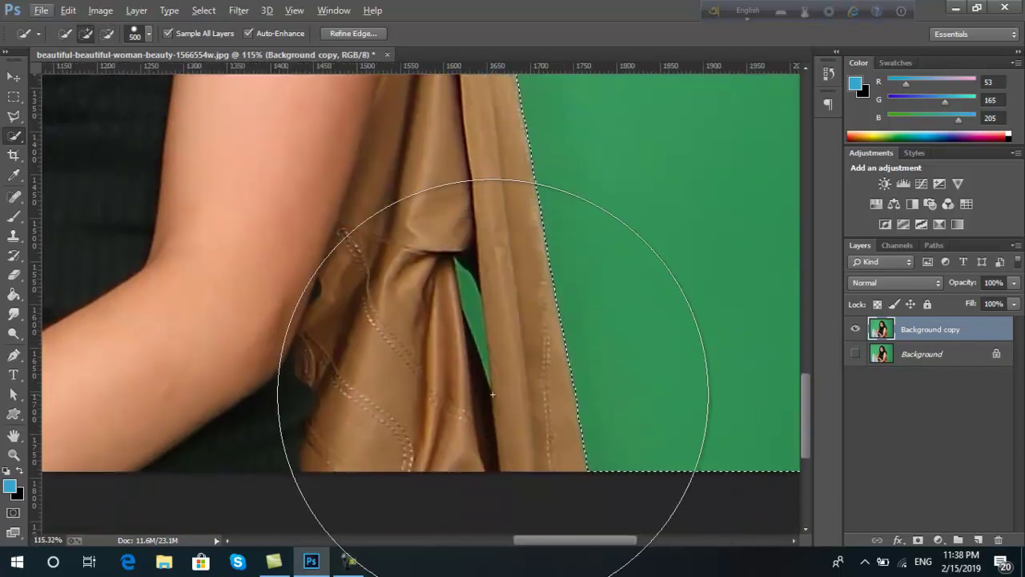
pyautogui.keyDown('alt'); pyautogui.scroll(3, 480, 381); pyautogui.keyUp('alt')
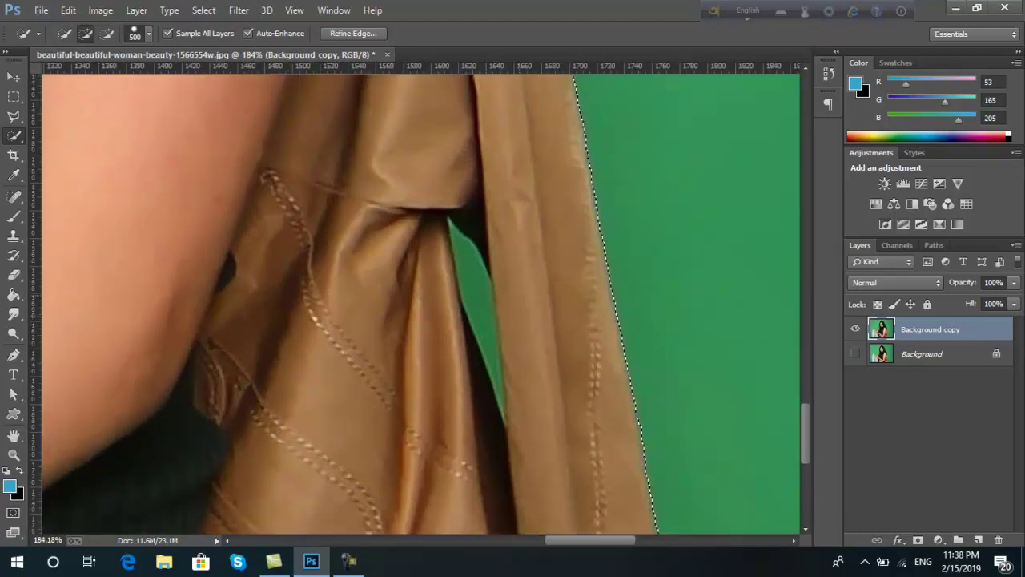
pyautogui.press('[')
pyautogui.press('[')
pyautogui.press('[')
pyautogui.press('[')
pyautogui.press('[')
pyautogui.press('[')
pyautogui.press('[')
pyautogui.press('[')
pyautogui.press('[')
pyautogui.press('[')
pyautogui.press('[')
pyautogui.press('[')
pyautogui.press('[')
pyautogui.press('[')
pyautogui.press('[')
pyautogui.press('[')
pyautogui.click(475, 287)
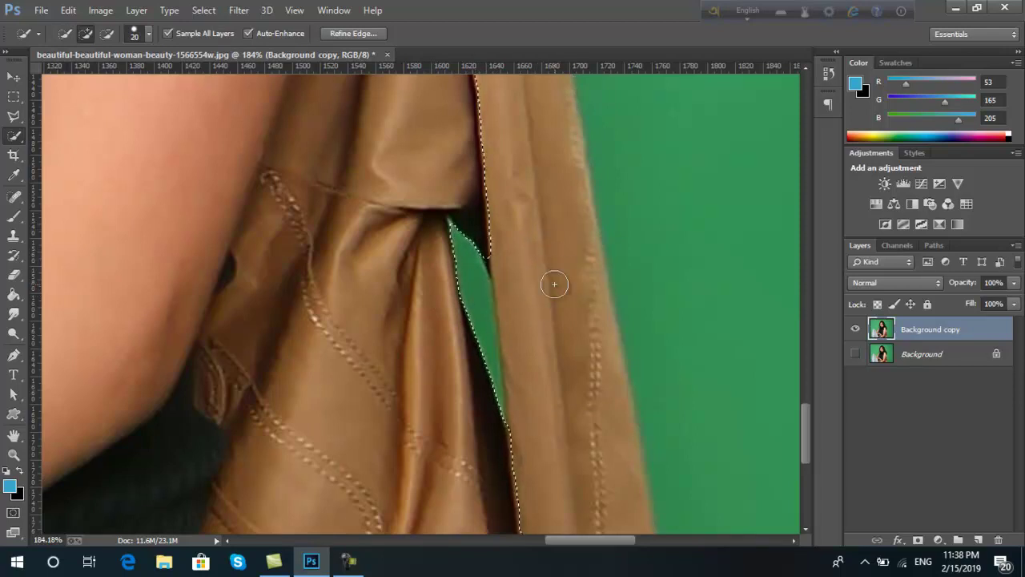
pyautogui.scroll(-1, 561, 284)
pyautogui.scroll(-8, 563, 284)
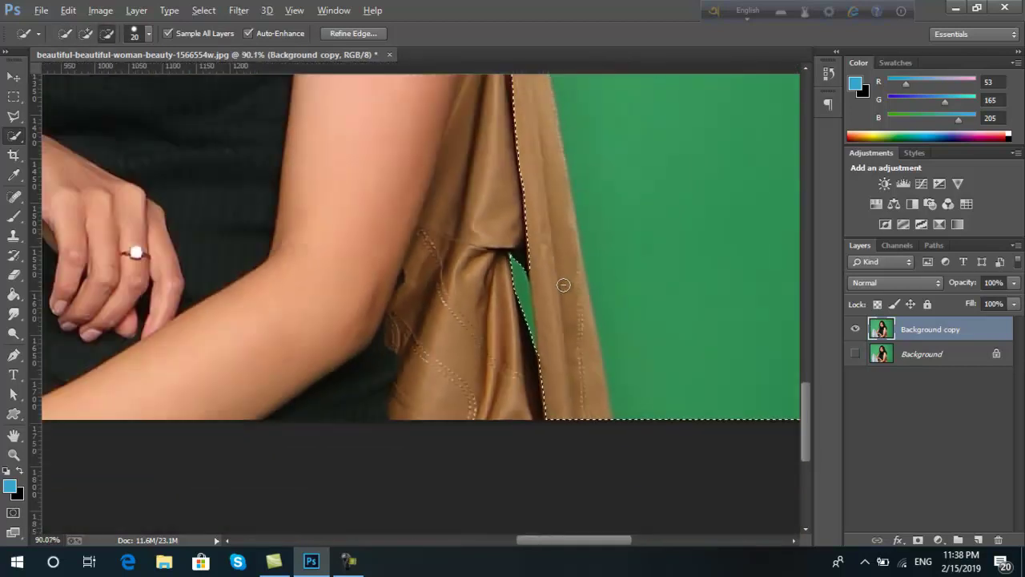
pyautogui.scroll(-4, 563, 284)
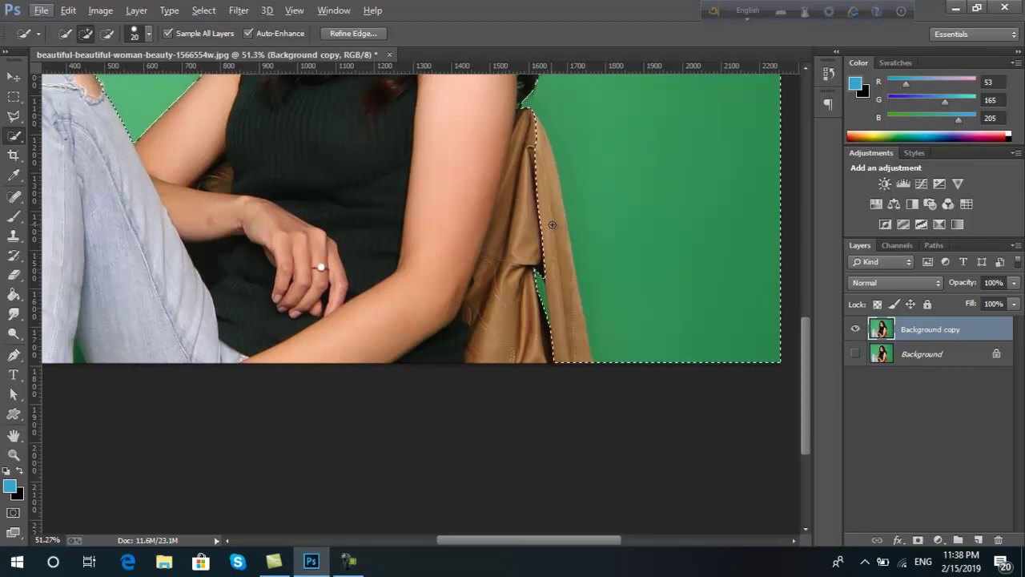
# - Alt-trim the selection up the jacket strap and remove the small jog at the shoulder
pyautogui.press('alt')
pyautogui.scroll(4, 558, 260)
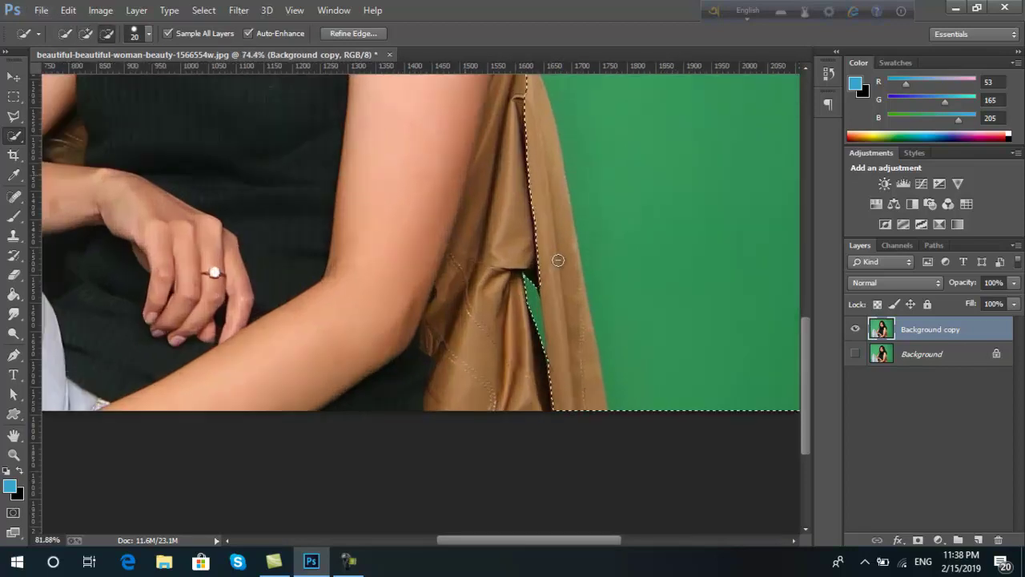
pyautogui.scroll(2, 572, 292)
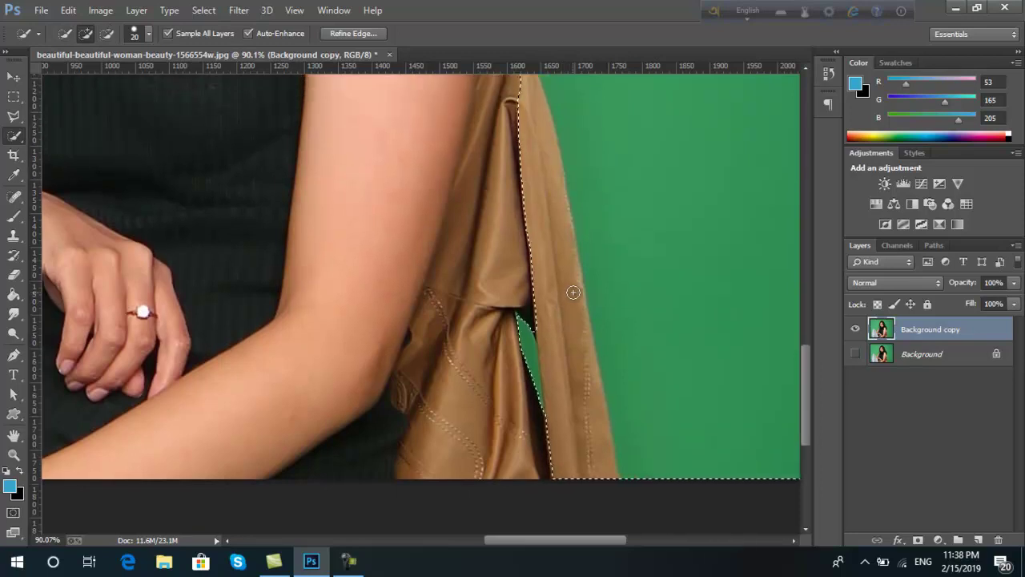
pyautogui.press('alt')
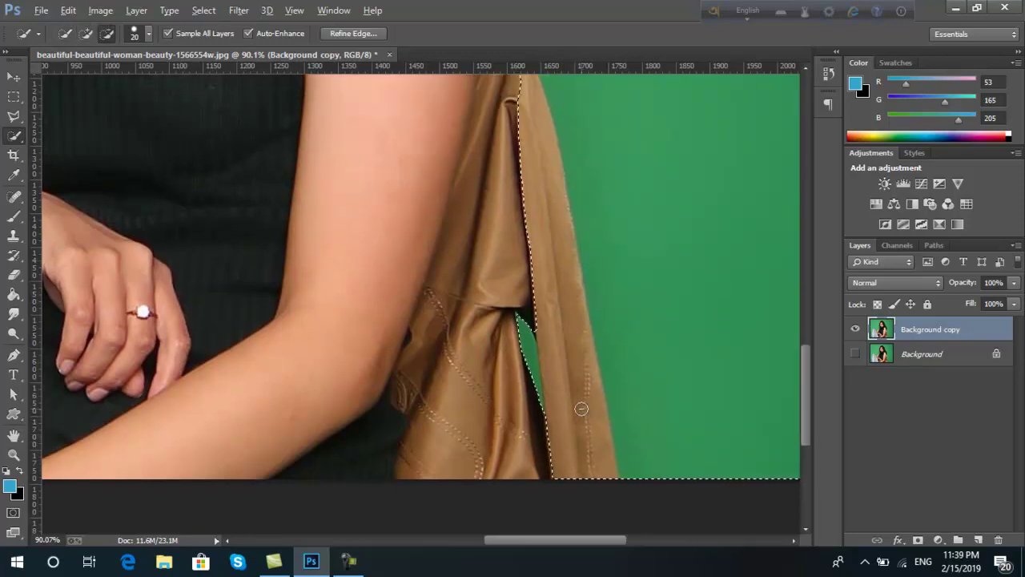
pyautogui.press(']')
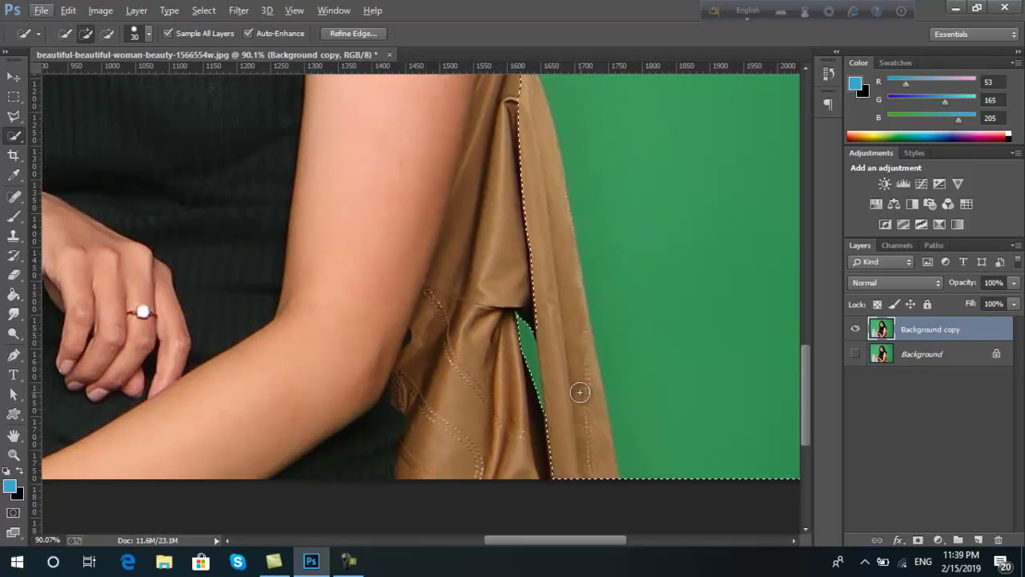
pyautogui.press(']')
pyautogui.press(']')
pyautogui.press(']')
pyautogui.press(']')
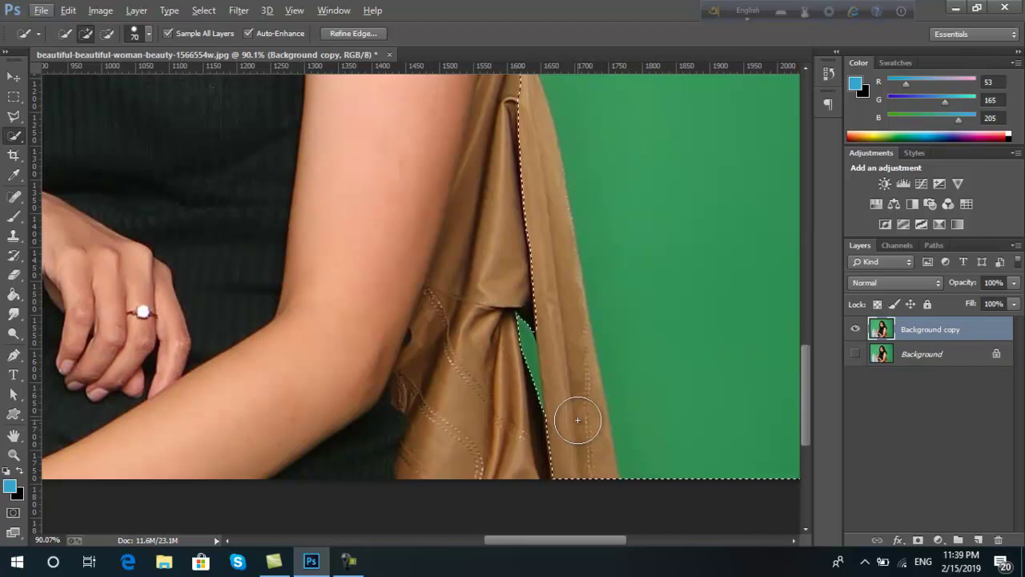
pyautogui.press('alt')
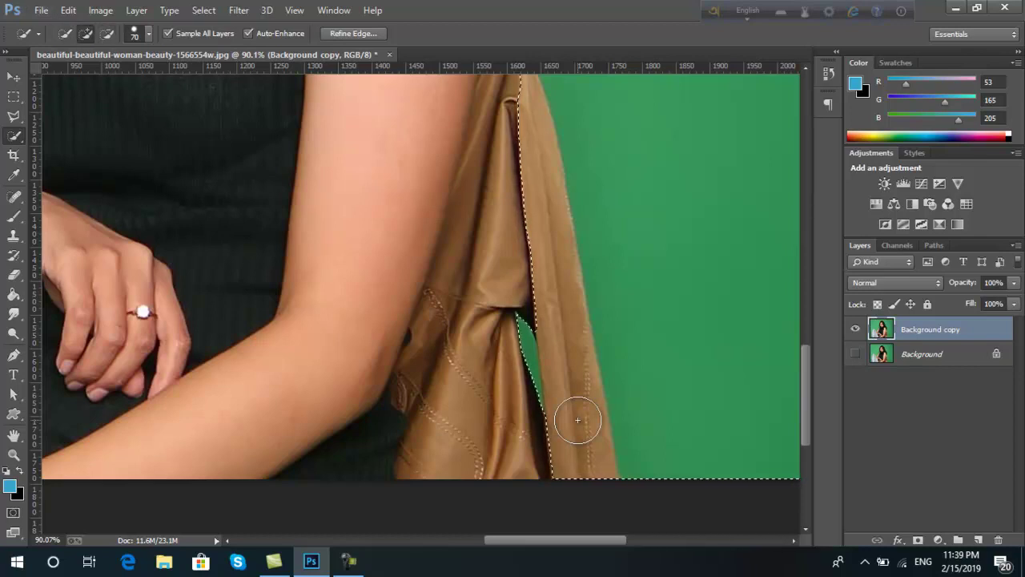
pyautogui.press('alt')
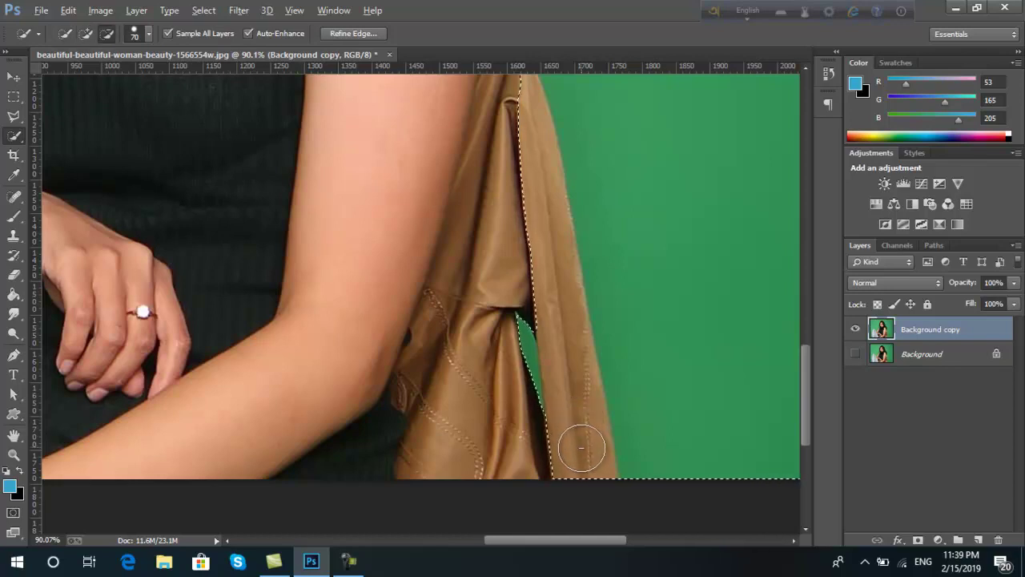
pyautogui.moveTo(581, 449)
pyautogui.mouseDown()
pyautogui.moveTo(579, 371)
pyautogui.moveTo(556, 321)
pyautogui.moveTo(549, 221)
pyautogui.moveTo(549, 233)
pyautogui.moveTo(527, 172)
pyautogui.mouseUp()
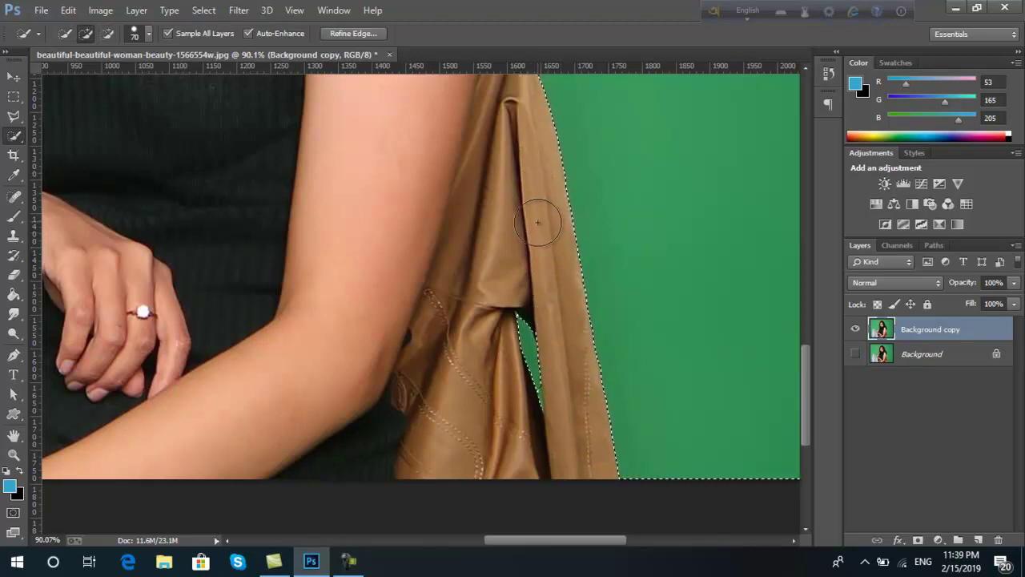
pyautogui.scroll(-3, 538, 218)
pyautogui.scroll(5, 536, 221)
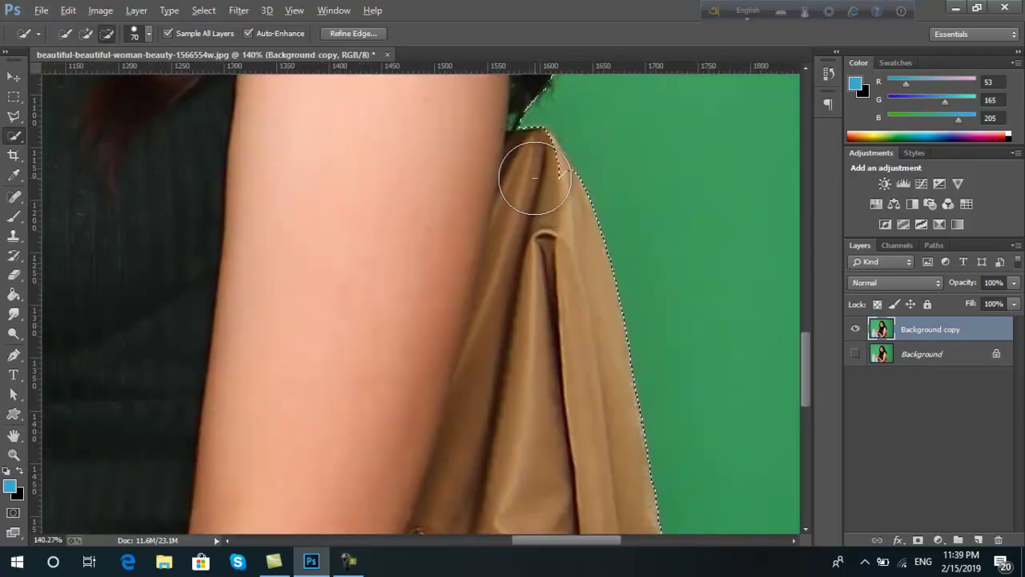
pyautogui.keyDown('alt'); pyautogui.click(533, 187); pyautogui.keyUp('alt')
# - Add the green sliver beside the strap using a tiny brush
pyautogui.scroll(-5, 561, 264)
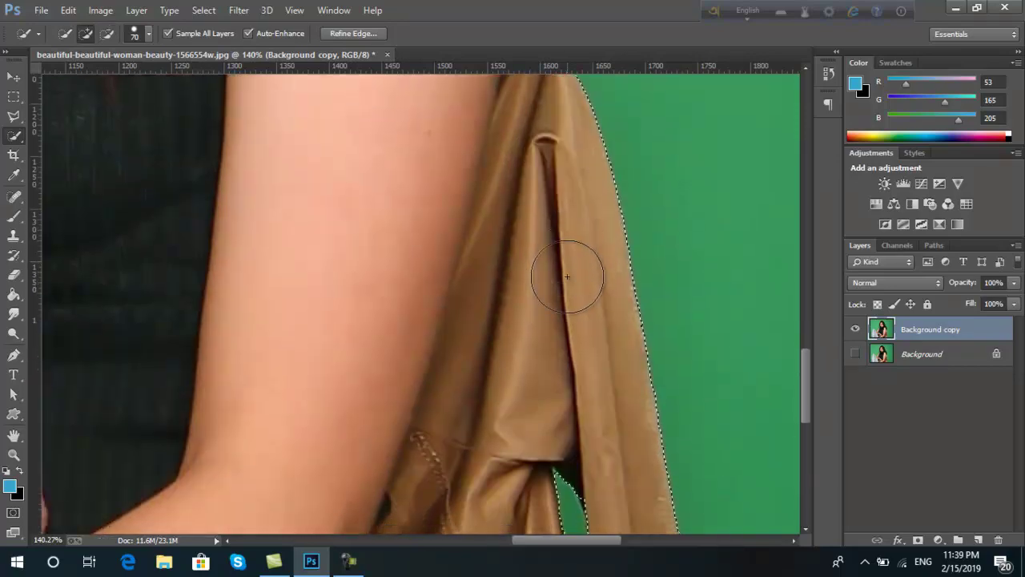
pyautogui.click(571, 276)
pyautogui.scroll(5, 606, 393)
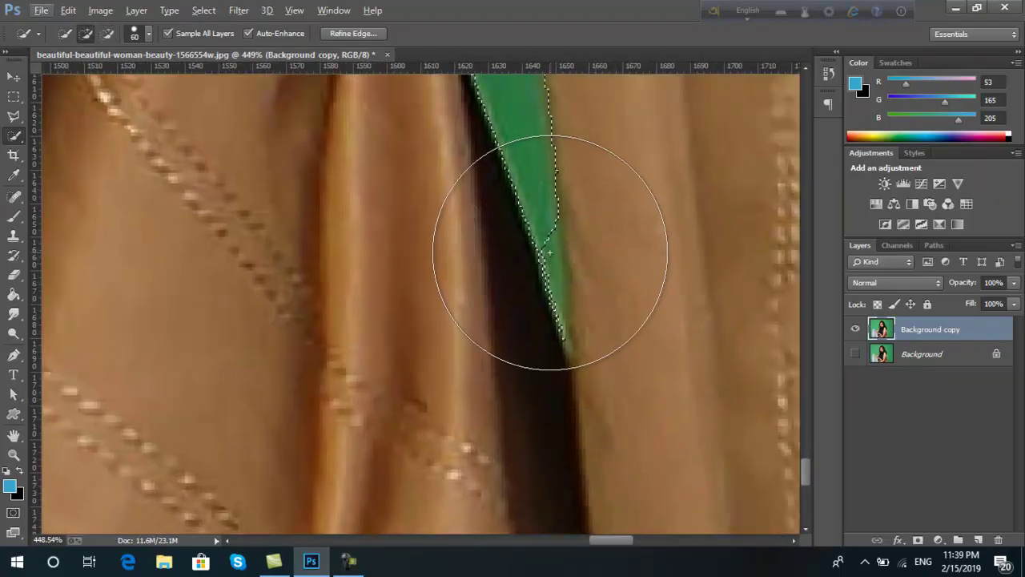
pyautogui.press('[')
pyautogui.press('[')
pyautogui.press('[')
pyautogui.press('[')
pyautogui.press('[')
pyautogui.press('[')
pyautogui.press('[')
pyautogui.press('[')
pyautogui.press('[')
pyautogui.press('[')
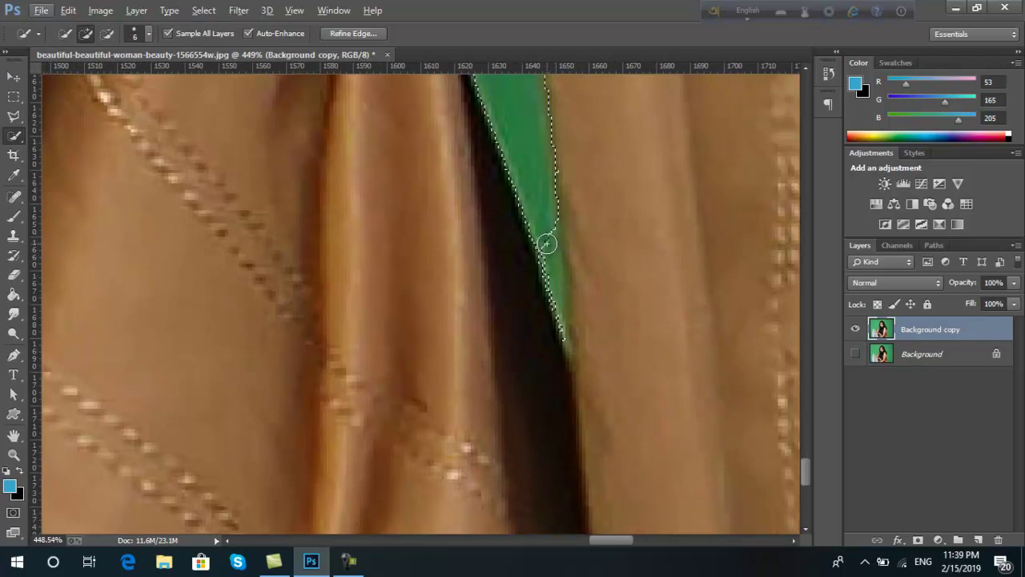
pyautogui.click(551, 271)
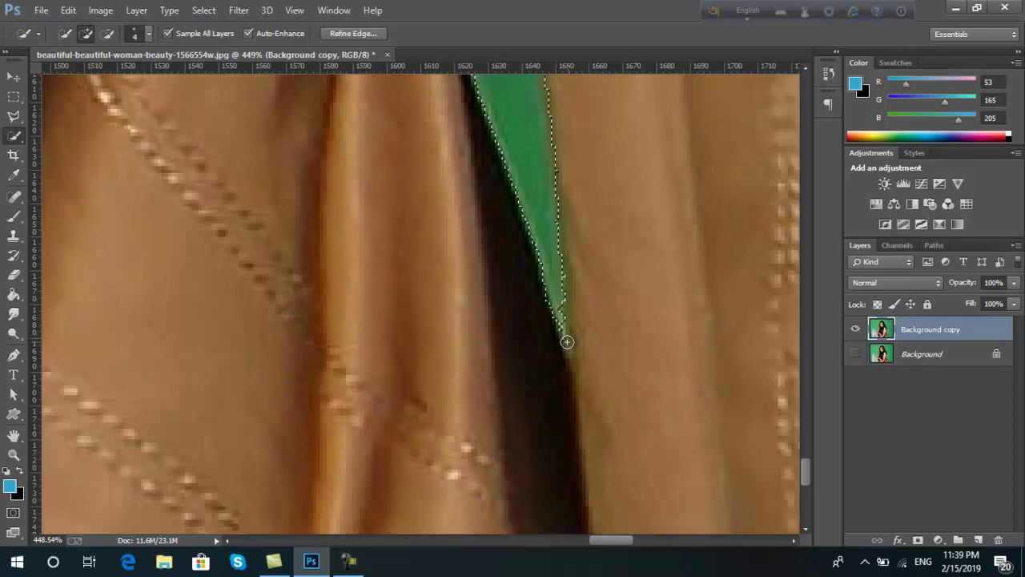
# - Add the green gap beside the jeans to the selection and trim it back from the jeans edge
pyautogui.scroll(-10, 547, 314)
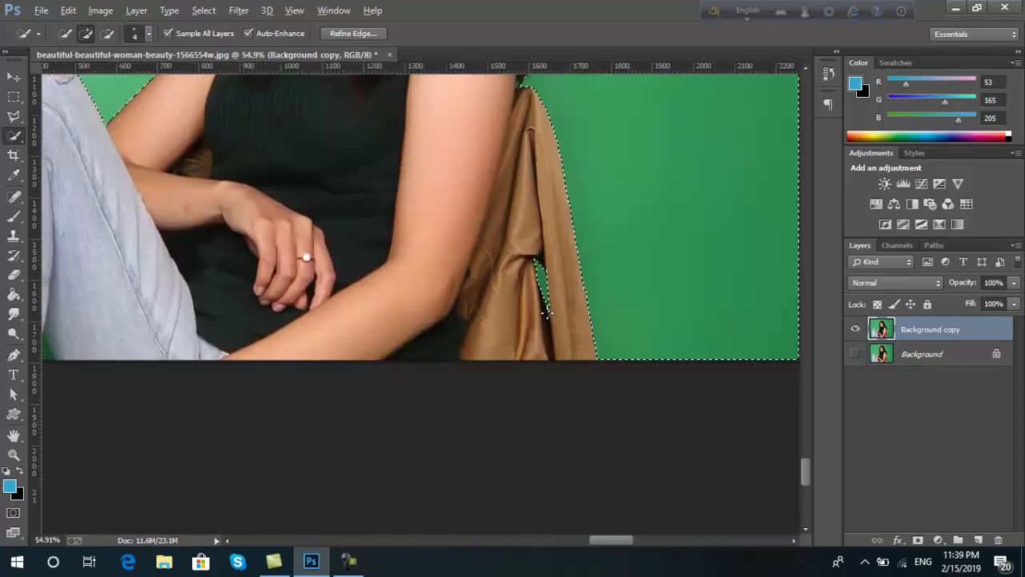
pyautogui.scroll(8, 317, 479)
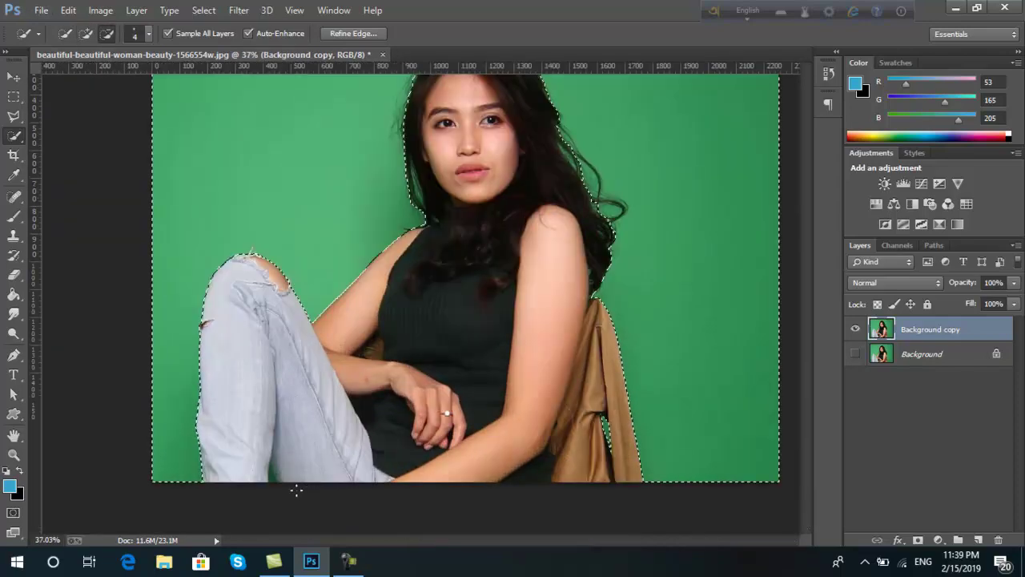
pyautogui.scroll(5, 276, 479)
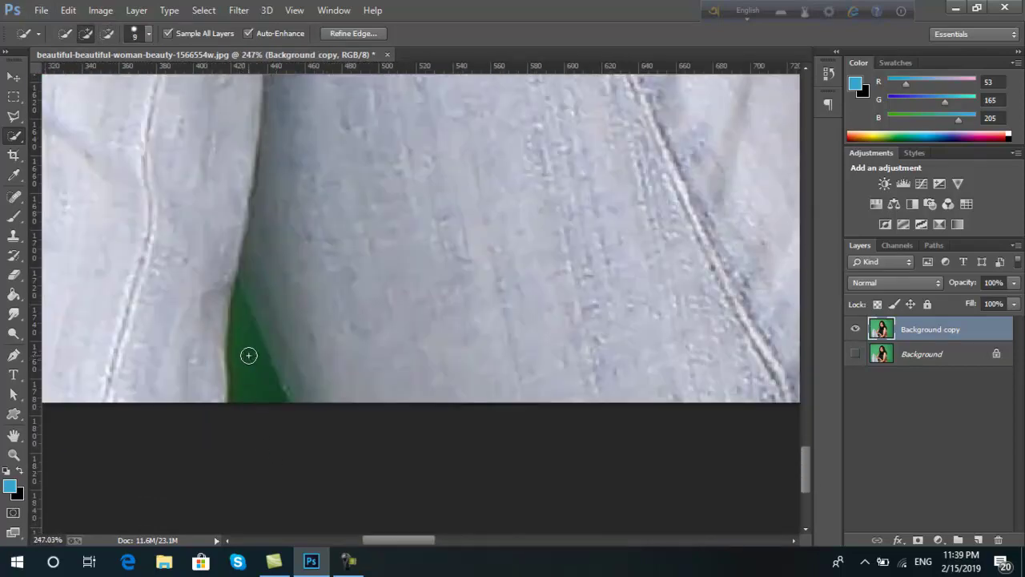
pyautogui.press(']')
pyautogui.click(249, 366)
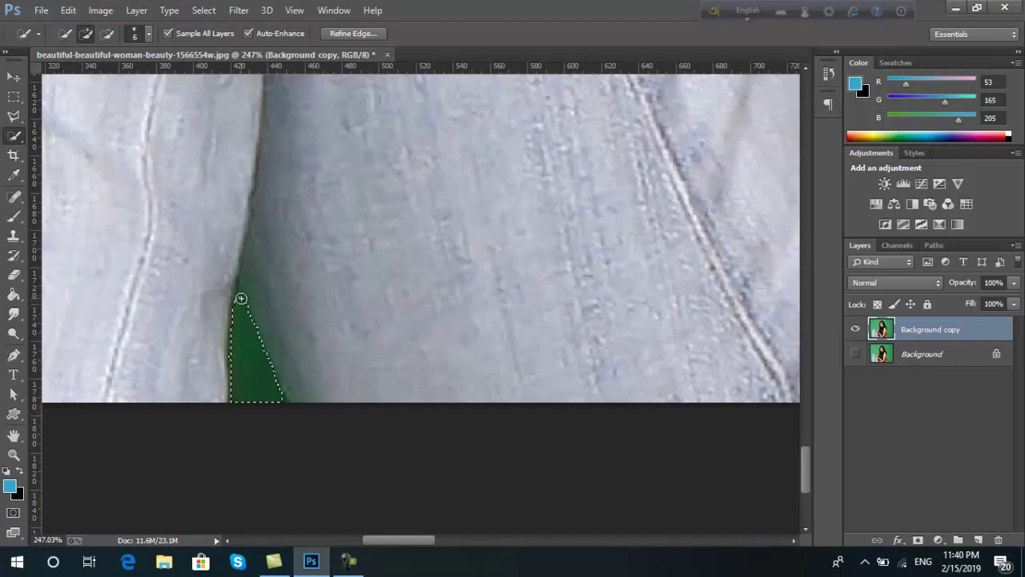
pyautogui.moveTo(238, 293); pyautogui.dragTo(243, 320)
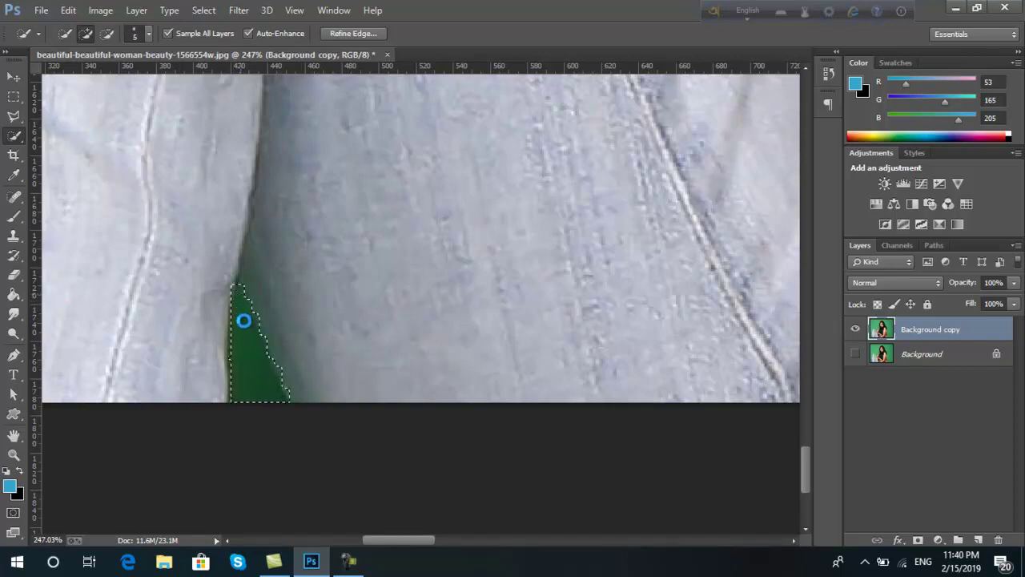
pyautogui.keyDown('alt'); pyautogui.click(277, 336); pyautogui.keyUp('alt')
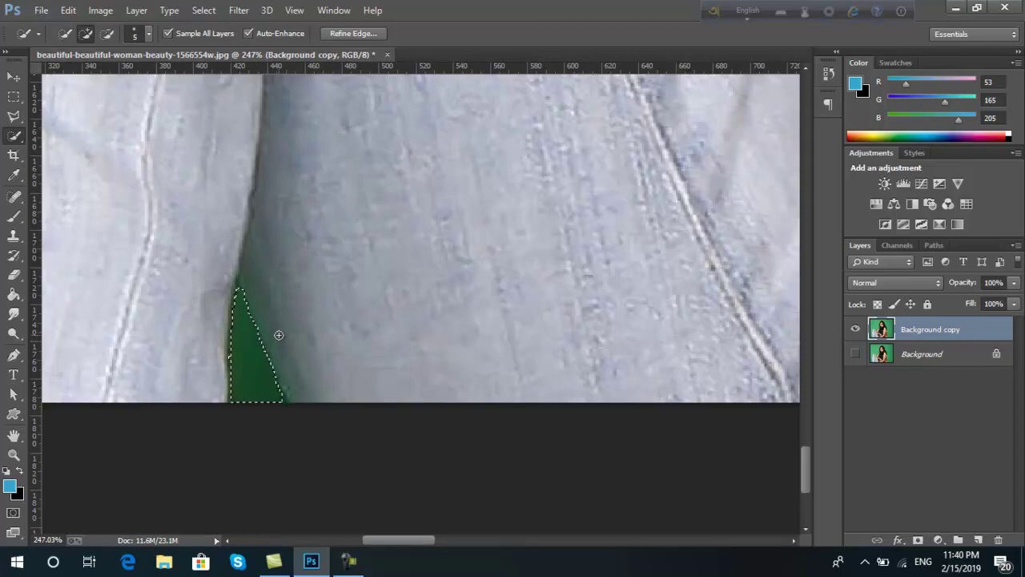
pyautogui.scroll(-10, 278, 335)
# - Raise the brush size to 100 and add the green gaps in the right-side hair
pyautogui.scroll(3, 281, 332)
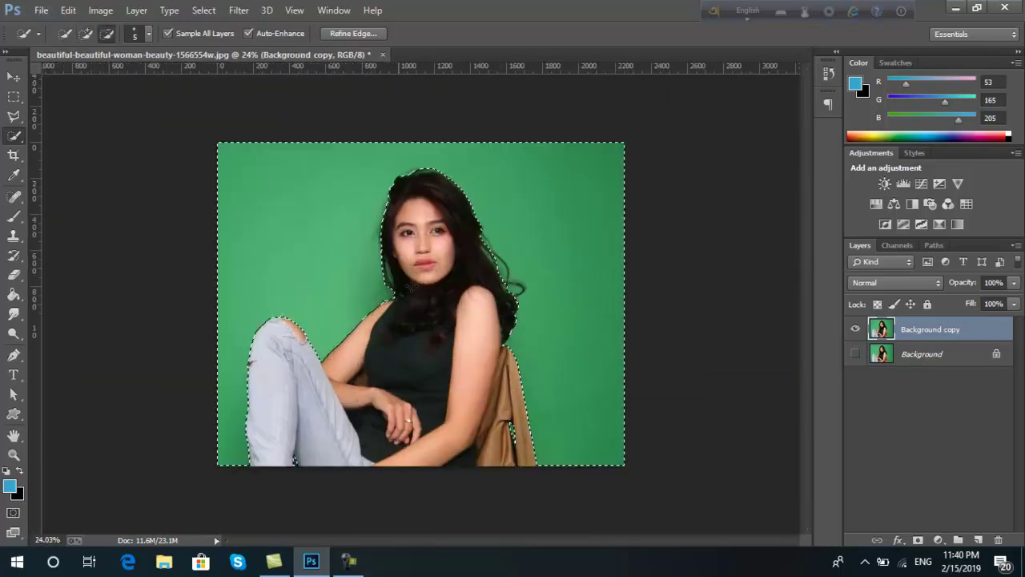
pyautogui.scroll(4, 407, 286)
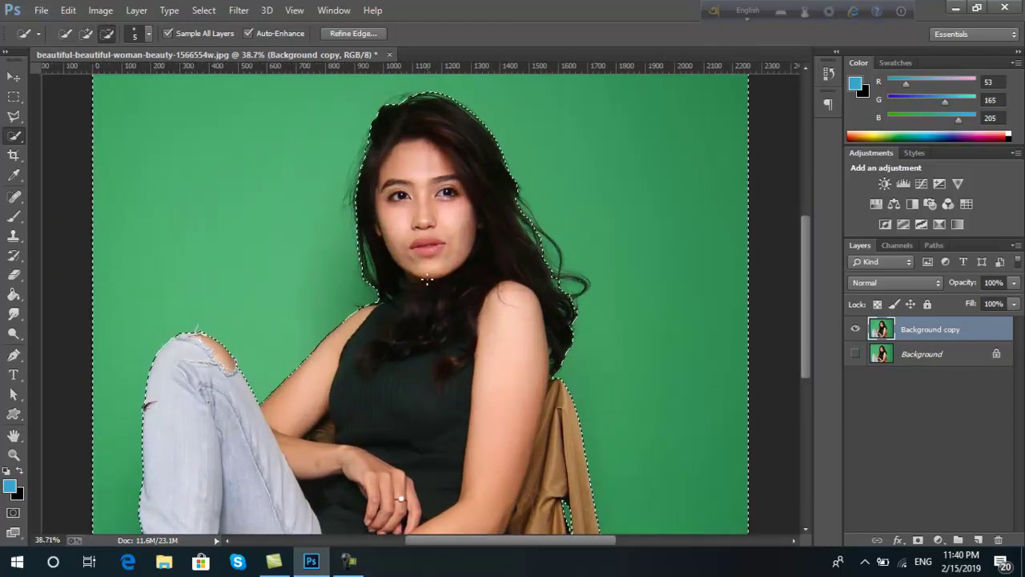
pyautogui.scroll(-2, 423, 287)
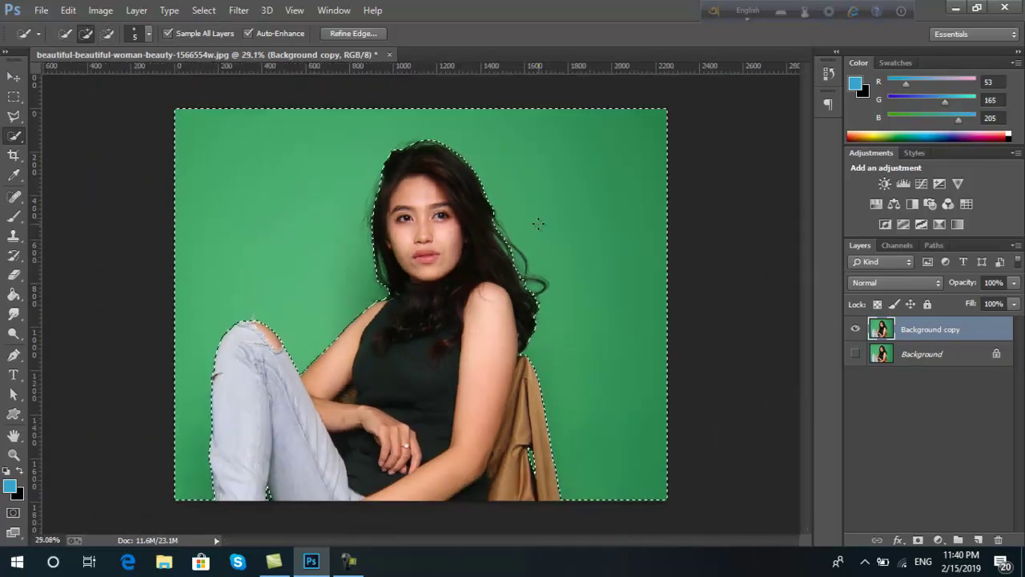
pyautogui.scroll(8, 533, 224)
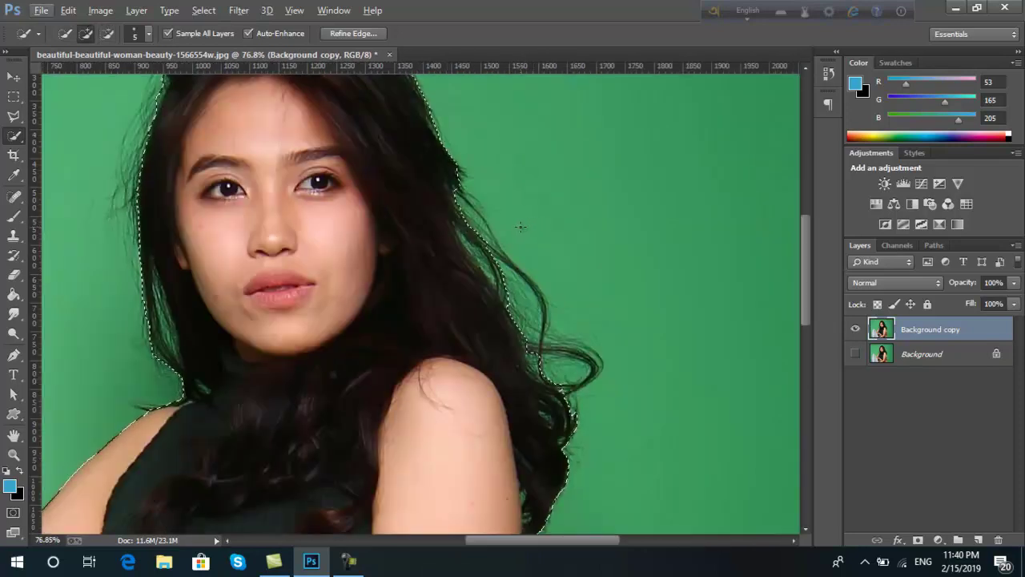
pyautogui.press(']')
pyautogui.press(']')
pyautogui.press(']')
pyautogui.press(']')
pyautogui.press(']')
pyautogui.press(']')
pyautogui.press(']')
pyautogui.press(']')
pyautogui.press(']')
pyautogui.press(']')
pyautogui.press(']')
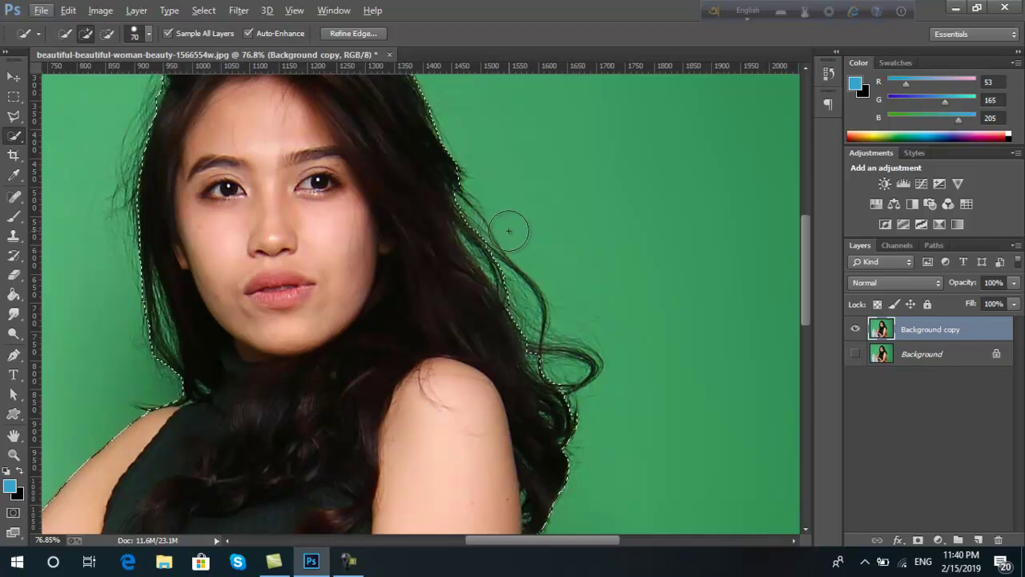
pyautogui.press(']')
pyautogui.press(']')
pyautogui.press(']')
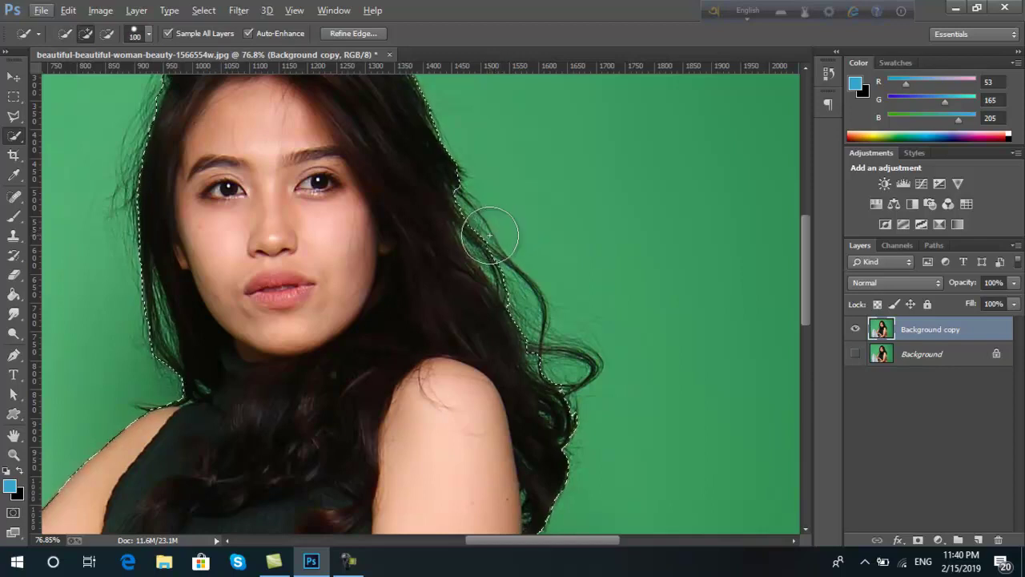
pyautogui.keyDown('alt'); pyautogui.click(543, 236); pyautogui.keyUp('alt')
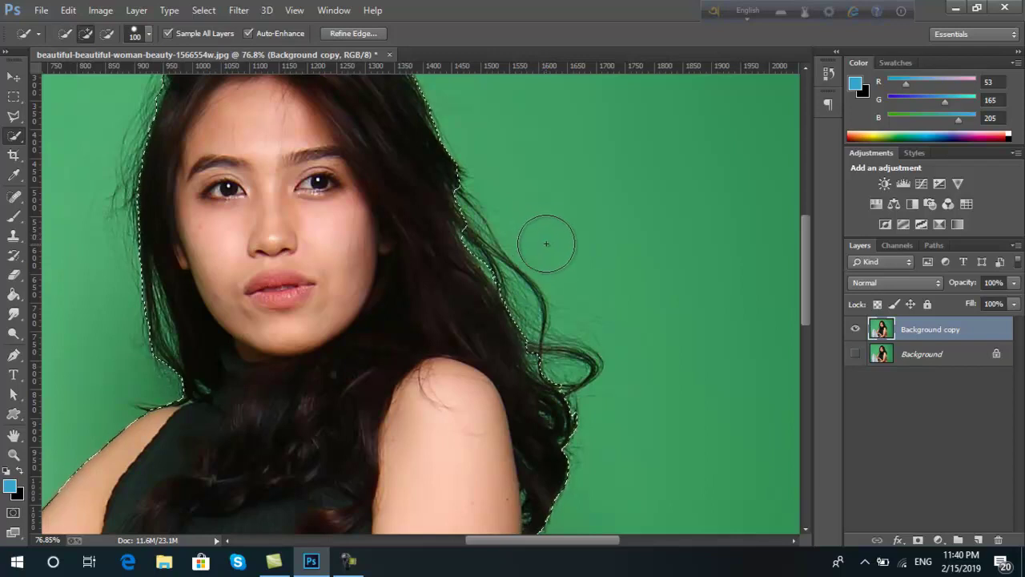
pyautogui.scroll(-5, 546, 244)
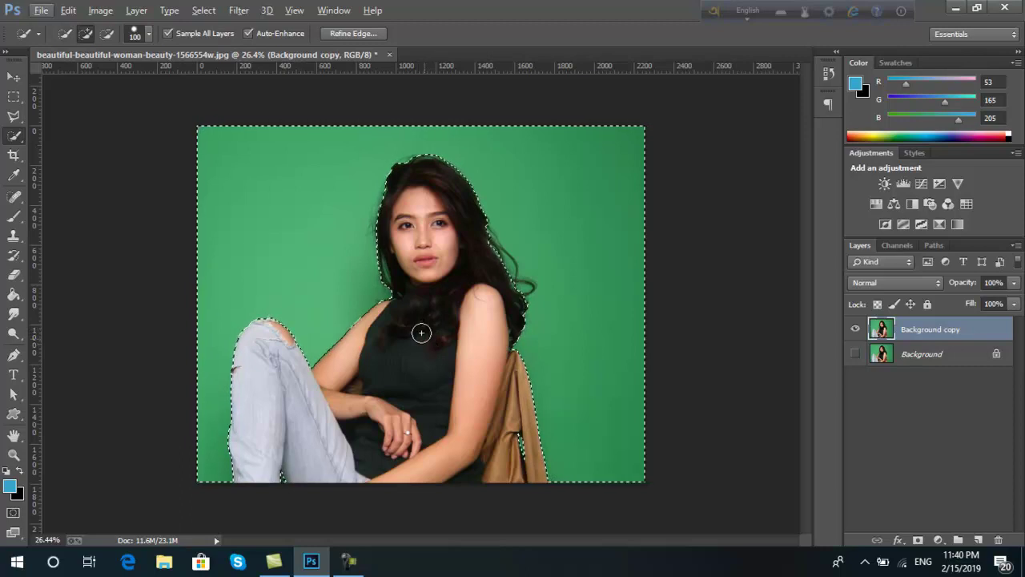
# - Invert the selection to the woman with Select Inverse and open Refine Edge
pyautogui.rightClick(302, 181)
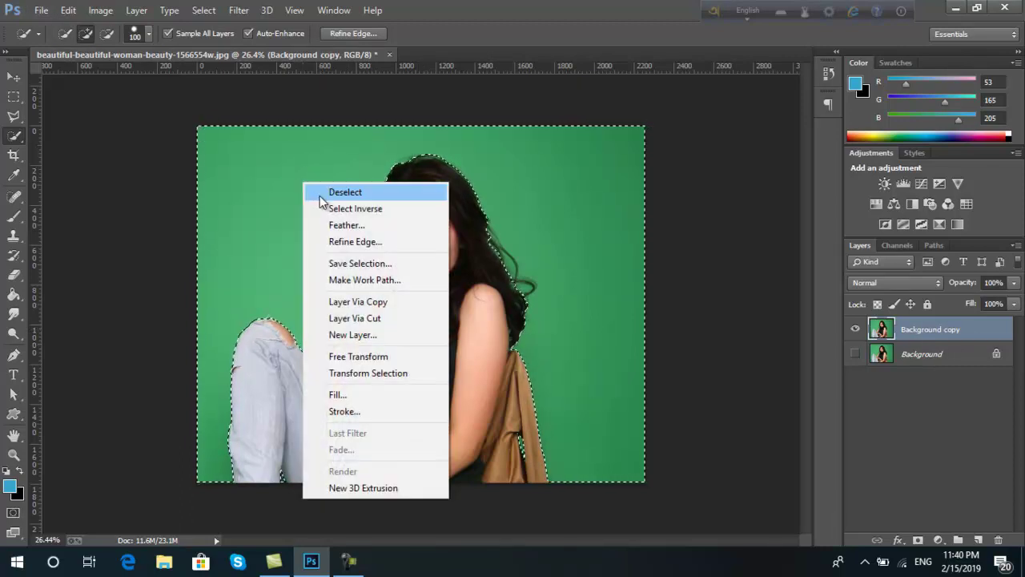
pyautogui.click(342, 208)
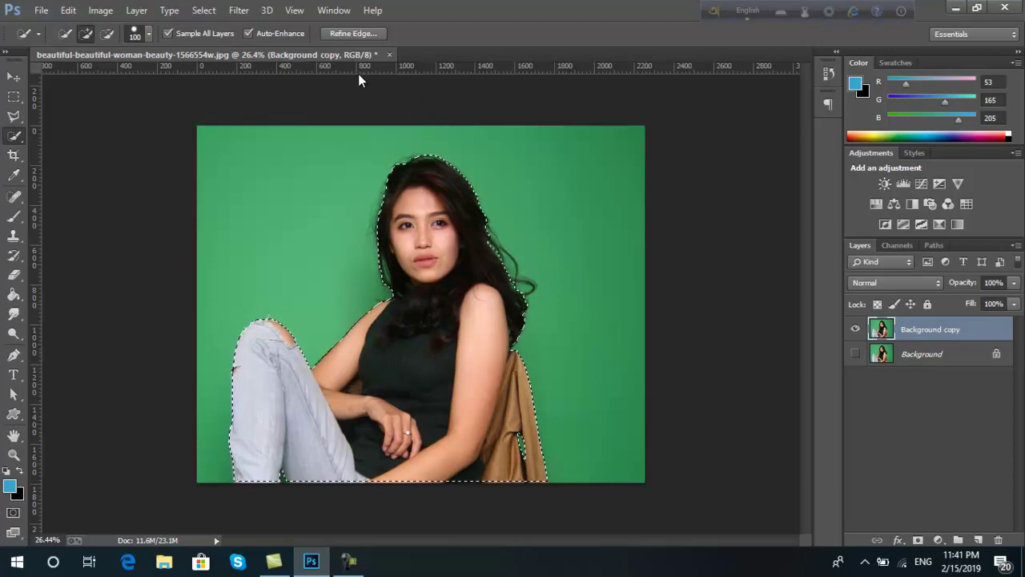
pyautogui.click(352, 34)
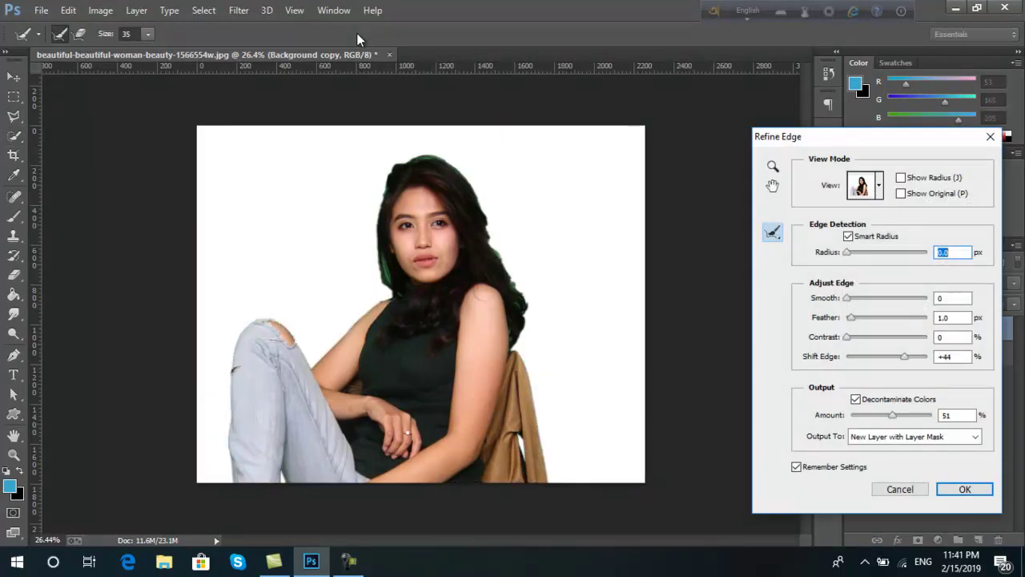
# - Zoom the Refine Edge preview to 66.7% on the hair, pan to the face, pick Refine Radius
pyautogui.click(771, 167)
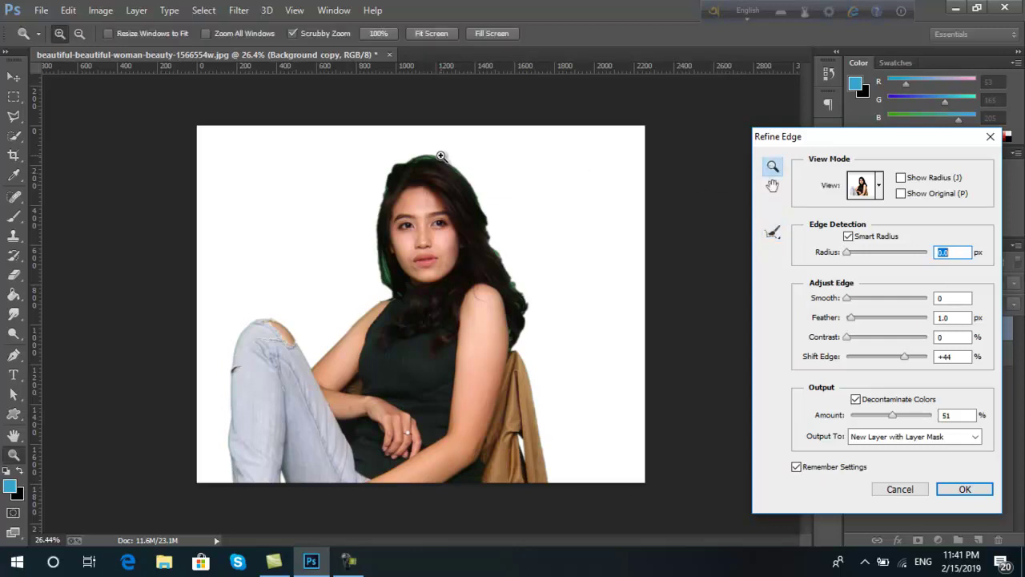
pyautogui.moveTo(440, 156); pyautogui.dragTo(426, 112)
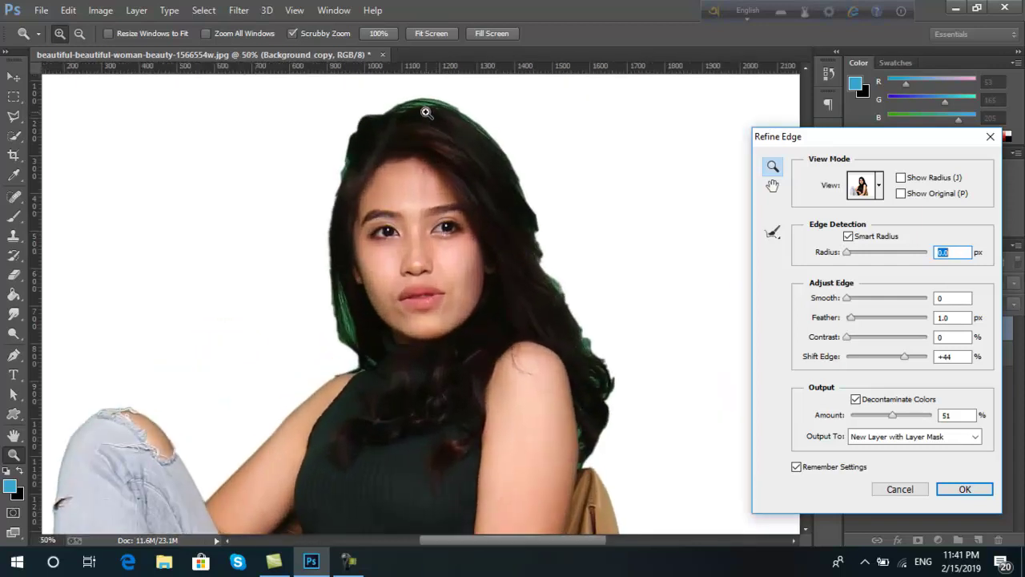
pyautogui.click(426, 112)
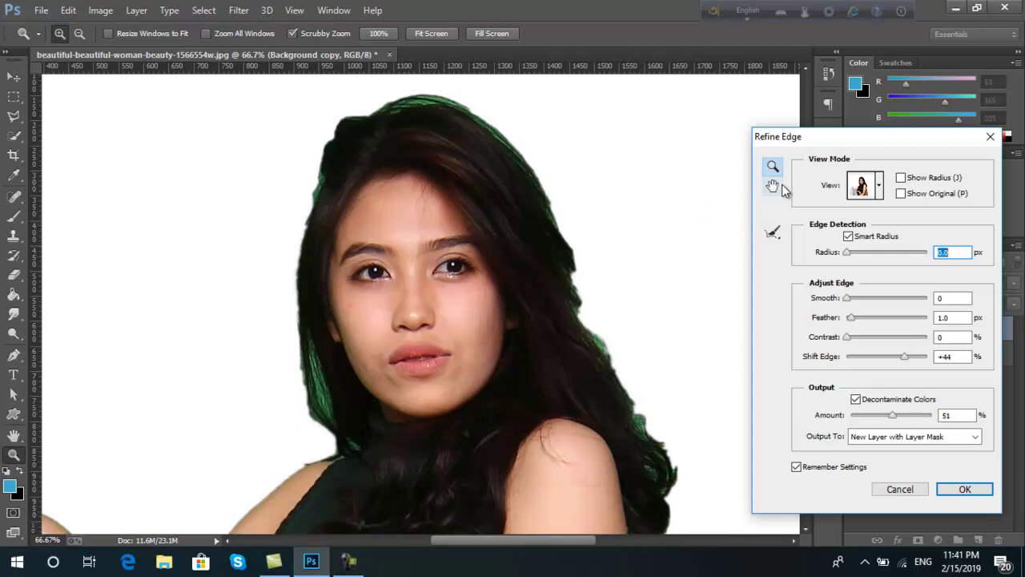
pyautogui.click(773, 185)
pyautogui.moveTo(621, 335); pyautogui.dragTo(596, 255)
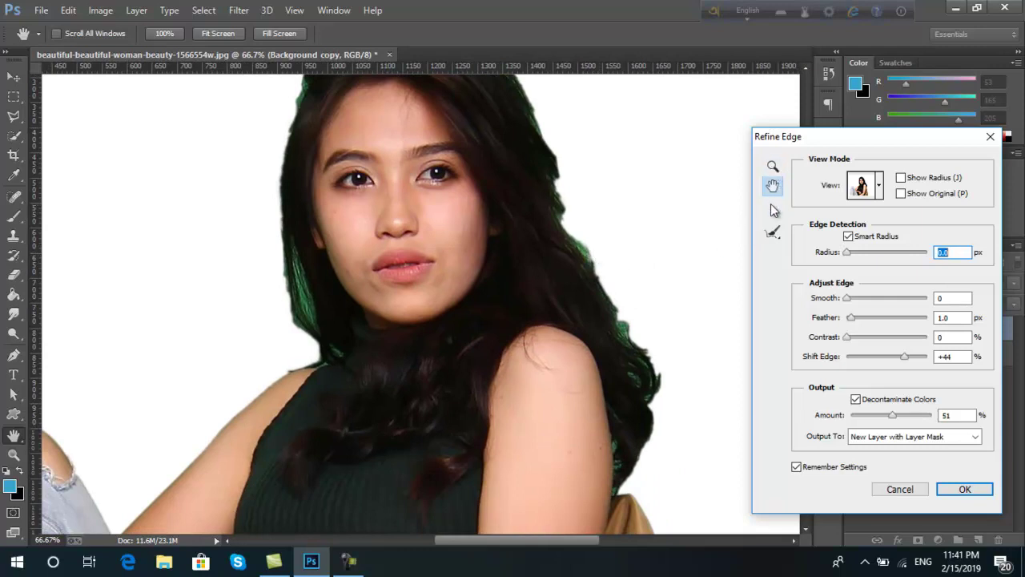
pyautogui.click(772, 232)
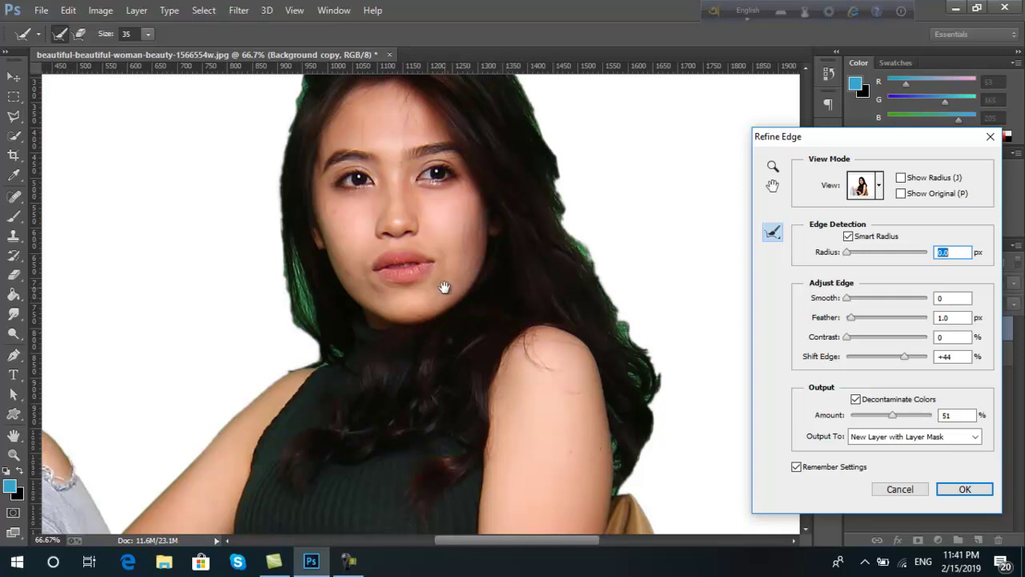
# - Paint the Refine Radius brush at size 60 along the top and right-side hair edges
pyautogui.moveTo(441, 381); pyautogui.dragTo(503, 310)
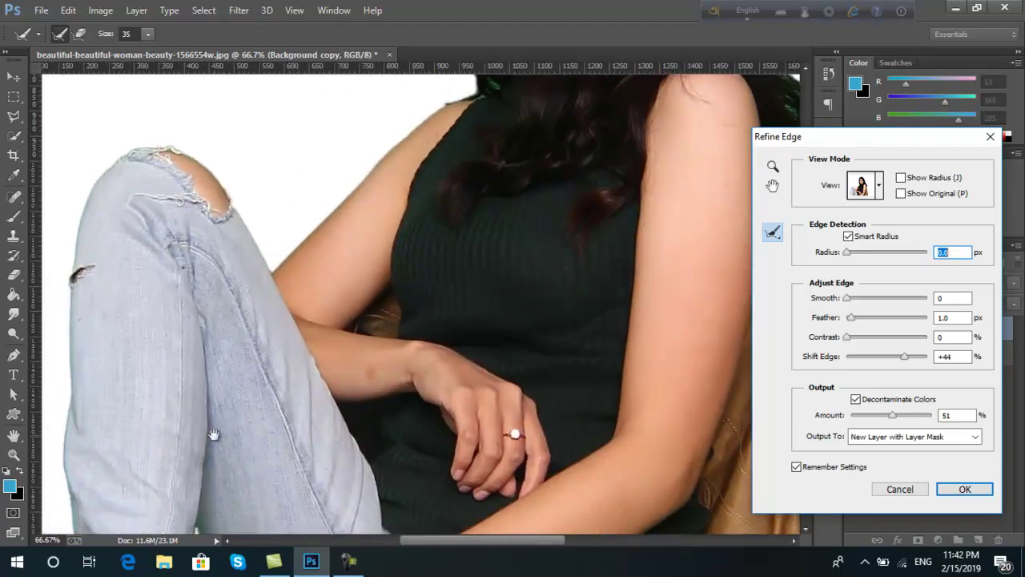
pyautogui.moveTo(213, 430)
pyautogui.mouseDown()
pyautogui.moveTo(236, 277)
pyautogui.moveTo(394, 335)
pyautogui.moveTo(402, 318)
pyautogui.moveTo(193, 330)
pyautogui.mouseUp()
pyautogui.moveTo(232, 230); pyautogui.dragTo(344, 493)
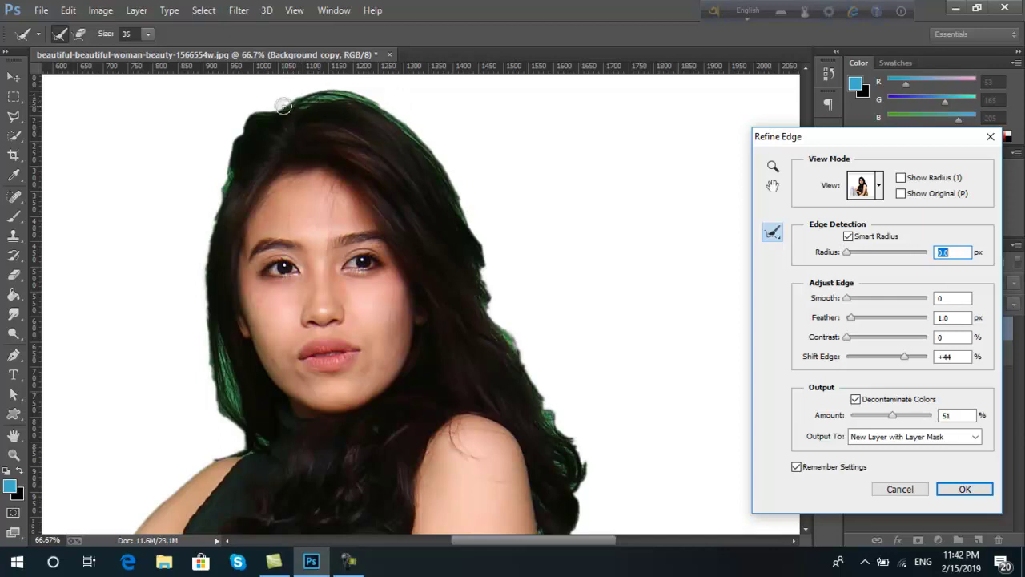
pyautogui.moveTo(283, 107); pyautogui.dragTo(301, 105)
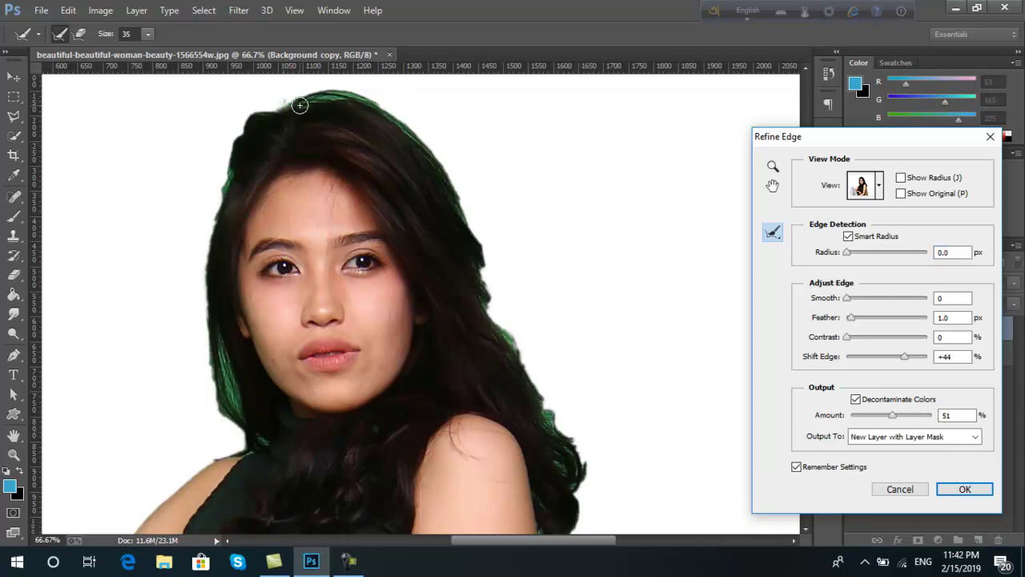
pyautogui.press(']')
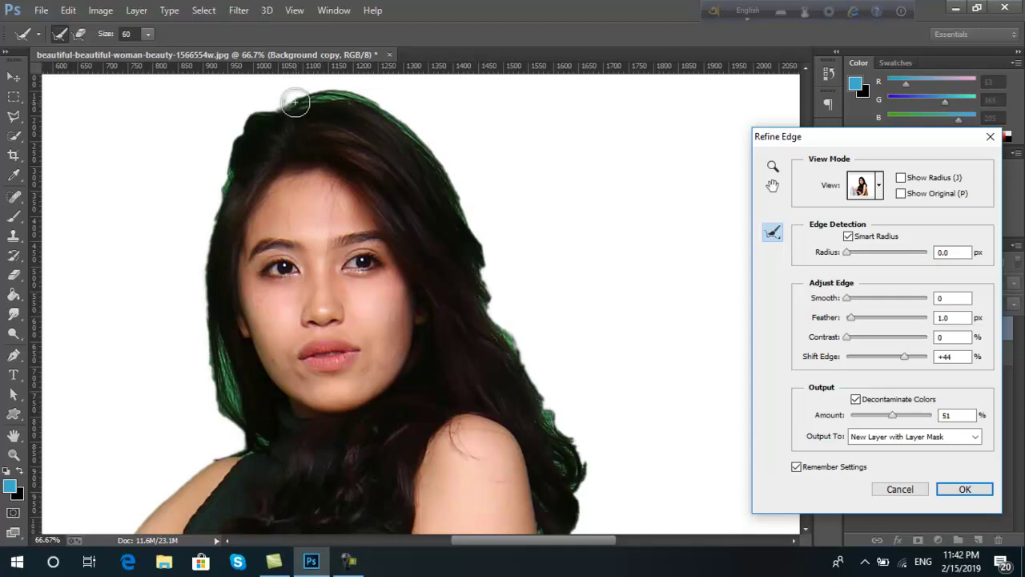
pyautogui.moveTo(291, 96)
pyautogui.mouseDown()
pyautogui.moveTo(391, 106)
pyautogui.moveTo(310, 92)
pyautogui.moveTo(226, 97)
pyautogui.moveTo(302, 89)
pyautogui.moveTo(265, 111)
pyautogui.moveTo(327, 93)
pyautogui.moveTo(317, 93)
pyautogui.moveTo(387, 119)
pyautogui.moveTo(364, 101)
pyautogui.moveTo(439, 152)
pyautogui.moveTo(401, 111)
pyautogui.moveTo(455, 181)
pyautogui.moveTo(436, 141)
pyautogui.moveTo(494, 250)
pyautogui.moveTo(479, 231)
pyautogui.moveTo(490, 279)
pyautogui.moveTo(478, 248)
pyautogui.moveTo(520, 297)
pyautogui.moveTo(494, 249)
pyautogui.moveTo(522, 301)
pyautogui.moveTo(476, 260)
pyautogui.moveTo(518, 342)
pyautogui.moveTo(501, 324)
pyautogui.moveTo(521, 337)
pyautogui.moveTo(505, 304)
pyautogui.moveTo(560, 400)
pyautogui.moveTo(530, 320)
pyautogui.moveTo(578, 401)
pyautogui.moveTo(550, 351)
pyautogui.moveTo(624, 425)
pyautogui.moveTo(584, 399)
pyautogui.moveTo(565, 352)
pyautogui.moveTo(608, 396)
pyautogui.moveTo(569, 329)
pyautogui.moveTo(593, 371)
pyautogui.moveTo(652, 421)
pyautogui.moveTo(620, 387)
pyautogui.moveTo(603, 432)
pyautogui.moveTo(559, 365)
pyautogui.moveTo(573, 434)
pyautogui.mouseUp()
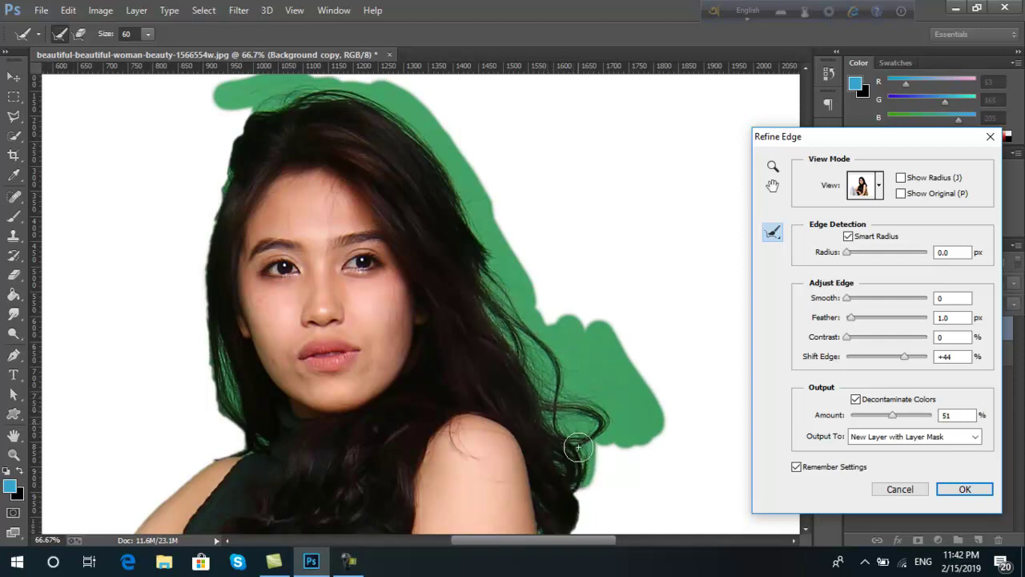
pyautogui.moveTo(563, 476)
pyautogui.mouseDown()
pyautogui.moveTo(606, 492)
pyautogui.moveTo(614, 473)
pyautogui.moveTo(626, 476)
pyautogui.moveTo(633, 419)
pyautogui.mouseUp()
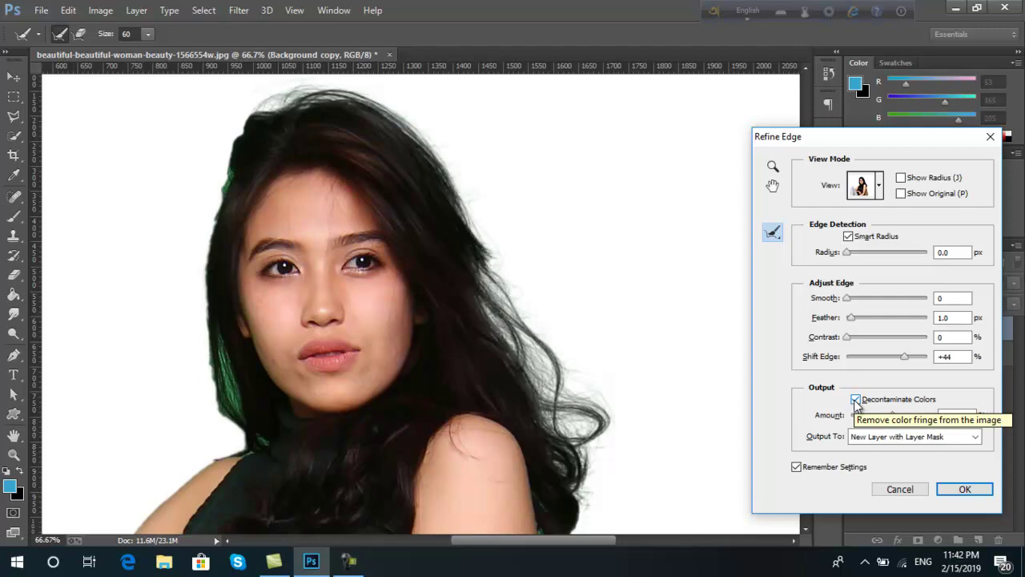
# - Brush the Refine Radius tool along the right hair edge down to the shoulder
pyautogui.scroll(-3, 556, 331)
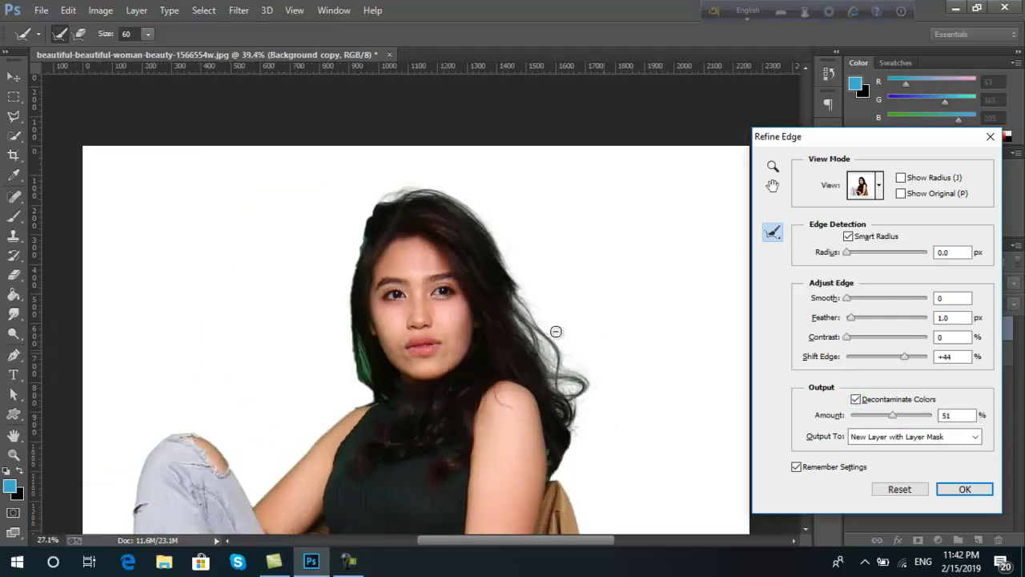
pyautogui.scroll(4, 547, 299)
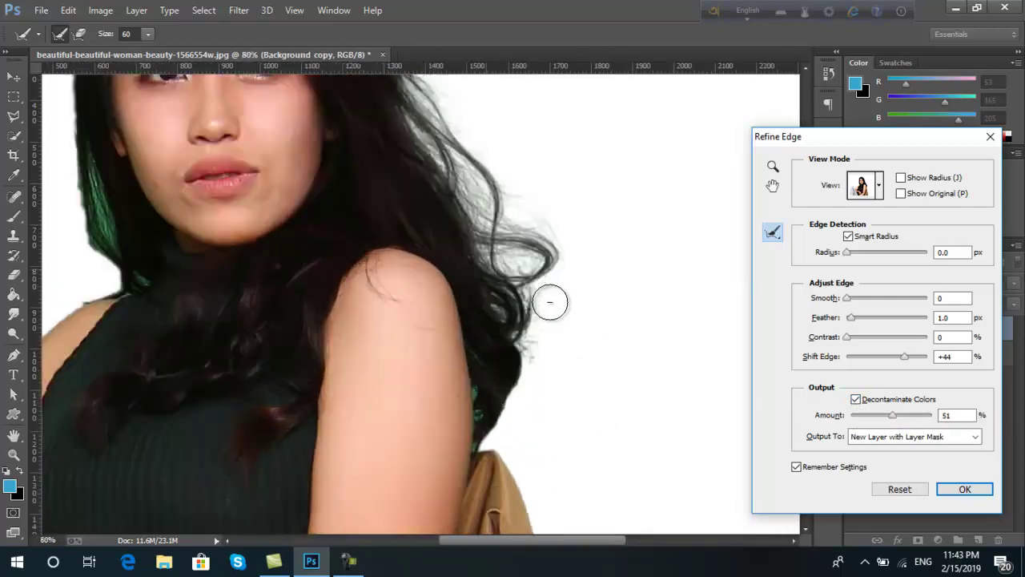
pyautogui.scroll(1, 550, 300)
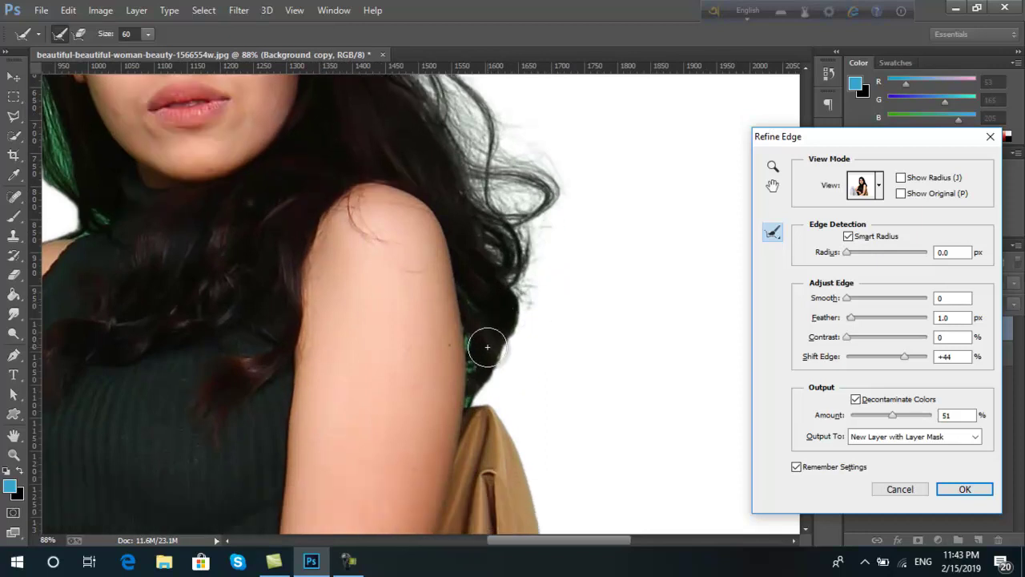
pyautogui.moveTo(551, 186)
pyautogui.mouseDown()
pyautogui.moveTo(518, 274)
pyautogui.moveTo(540, 322)
pyautogui.moveTo(561, 296)
pyautogui.moveTo(521, 351)
pyautogui.moveTo(529, 289)
pyautogui.moveTo(502, 358)
pyautogui.moveTo(482, 365)
pyautogui.moveTo(475, 291)
pyautogui.moveTo(489, 358)
pyautogui.moveTo(484, 392)
pyautogui.moveTo(473, 389)
pyautogui.moveTo(499, 380)
pyautogui.moveTo(485, 376)
pyautogui.moveTo(510, 350)
pyautogui.moveTo(487, 318)
pyautogui.mouseUp()
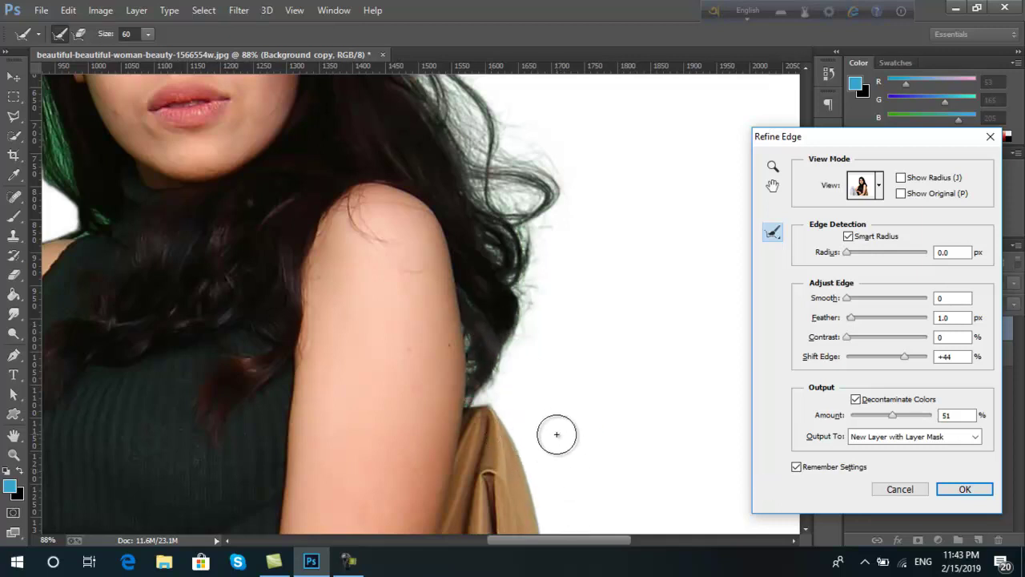
pyautogui.moveTo(586, 539); pyautogui.dragTo(524, 538)
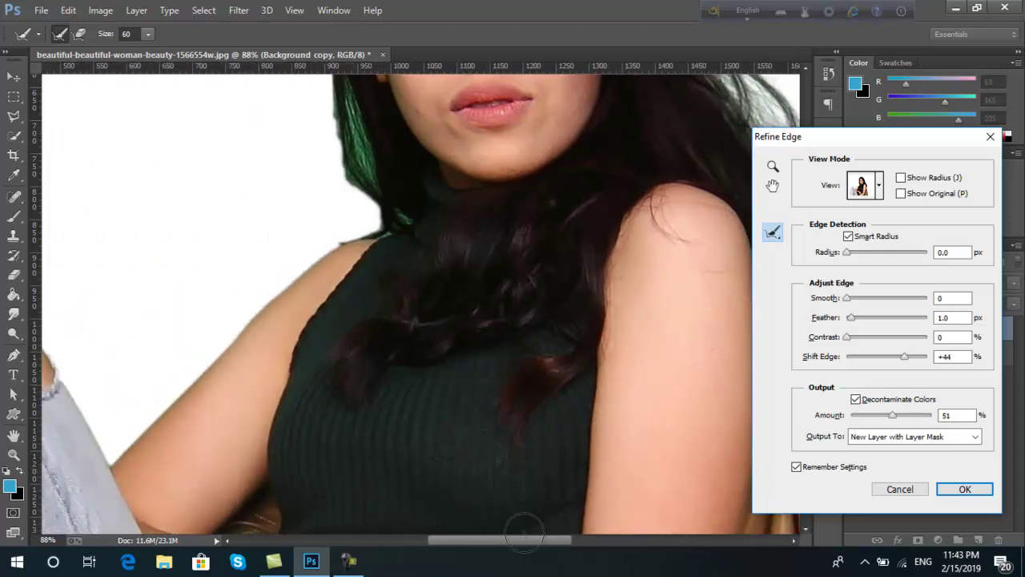
# - Refine the top-left and left hair edges, then zoom to check the loose strands
pyautogui.scroll(10, 364, 408)
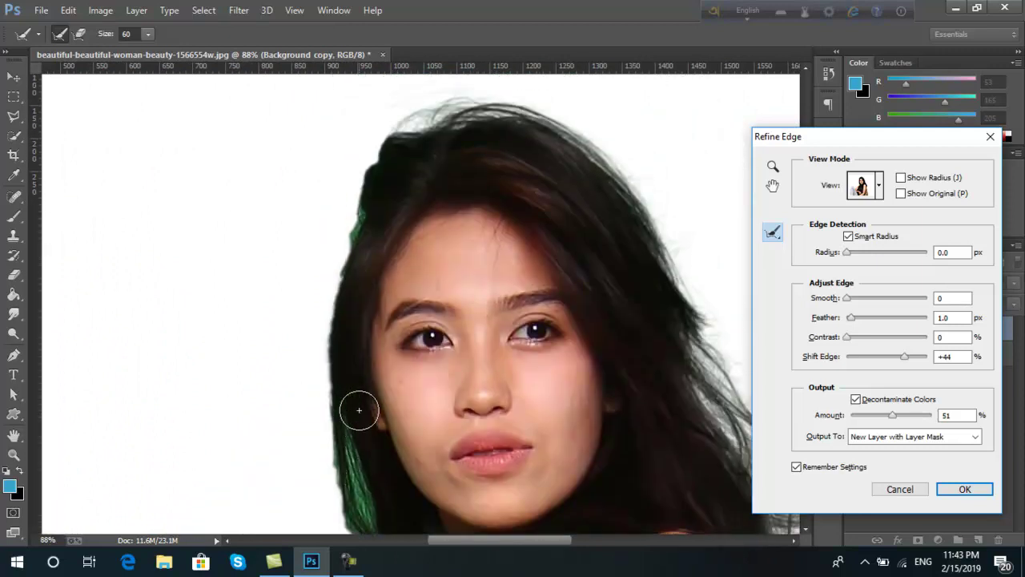
pyautogui.moveTo(420, 157)
pyautogui.mouseDown()
pyautogui.moveTo(324, 194)
pyautogui.moveTo(396, 132)
pyautogui.moveTo(350, 178)
pyautogui.moveTo(409, 103)
pyautogui.moveTo(450, 94)
pyautogui.moveTo(311, 213)
pyautogui.moveTo(339, 249)
pyautogui.moveTo(367, 157)
pyautogui.moveTo(317, 300)
pyautogui.moveTo(357, 212)
pyautogui.moveTo(305, 338)
pyautogui.moveTo(306, 251)
pyautogui.moveTo(281, 338)
pyautogui.moveTo(282, 378)
pyautogui.moveTo(304, 360)
pyautogui.moveTo(324, 287)
pyautogui.moveTo(325, 472)
pyautogui.moveTo(299, 486)
pyautogui.moveTo(294, 407)
pyautogui.moveTo(272, 381)
pyautogui.moveTo(307, 389)
pyautogui.mouseUp()
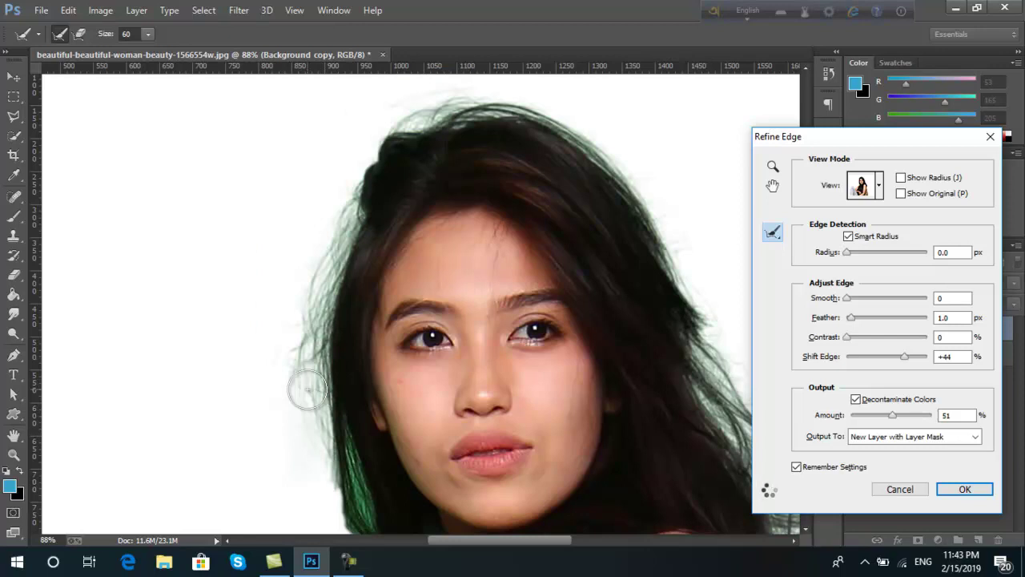
pyautogui.scroll(-5, 308, 390)
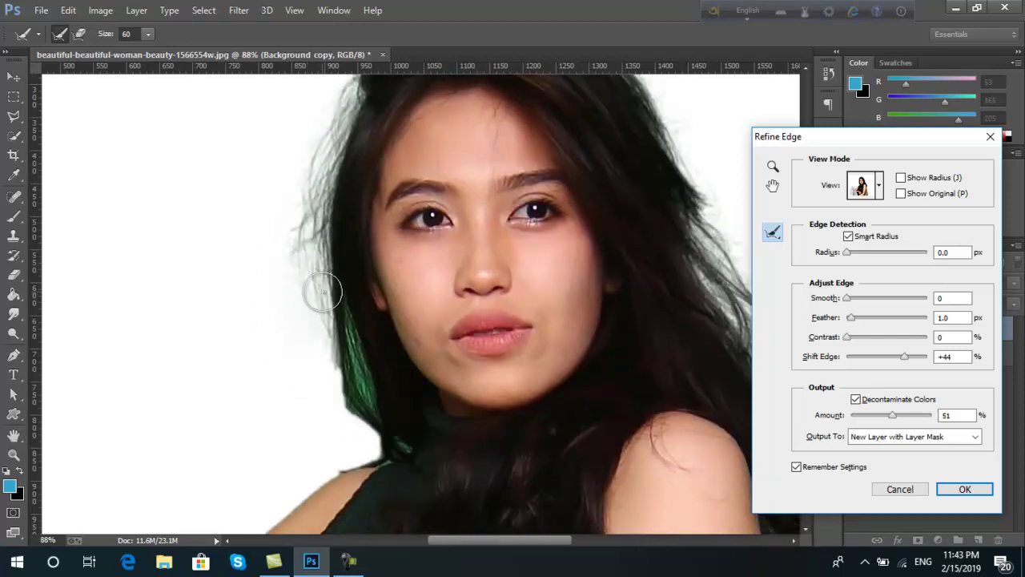
pyautogui.moveTo(322, 292)
pyautogui.mouseDown()
pyautogui.moveTo(344, 330)
pyautogui.moveTo(358, 406)
pyautogui.moveTo(327, 304)
pyautogui.moveTo(348, 413)
pyautogui.moveTo(364, 416)
pyautogui.moveTo(347, 417)
pyautogui.moveTo(406, 444)
pyautogui.moveTo(342, 441)
pyautogui.moveTo(386, 437)
pyautogui.moveTo(338, 456)
pyautogui.moveTo(372, 450)
pyautogui.moveTo(320, 455)
pyautogui.moveTo(345, 442)
pyautogui.moveTo(301, 470)
pyautogui.moveTo(358, 420)
pyautogui.moveTo(339, 377)
pyautogui.moveTo(366, 349)
pyautogui.moveTo(364, 420)
pyautogui.moveTo(406, 447)
pyautogui.moveTo(315, 410)
pyautogui.moveTo(366, 374)
pyautogui.moveTo(333, 343)
pyautogui.moveTo(305, 266)
pyautogui.moveTo(293, 268)
pyautogui.moveTo(283, 296)
pyautogui.moveTo(285, 229)
pyautogui.moveTo(261, 200)
pyautogui.moveTo(252, 234)
pyautogui.moveTo(274, 227)
pyautogui.moveTo(293, 167)
pyautogui.moveTo(279, 170)
pyautogui.moveTo(338, 98)
pyautogui.moveTo(326, 227)
pyautogui.mouseUp()
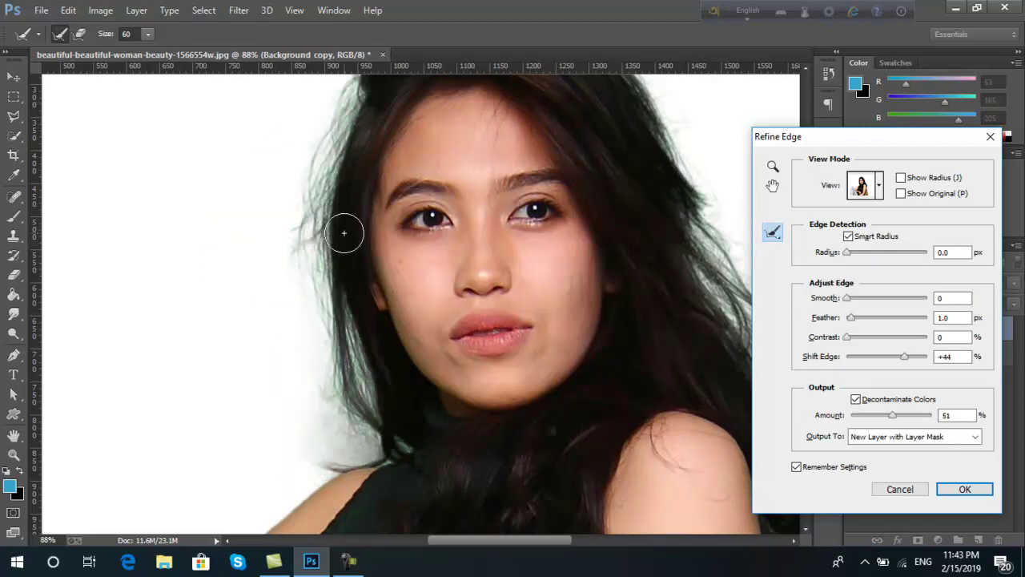
pyautogui.scroll(-4, 343, 233)
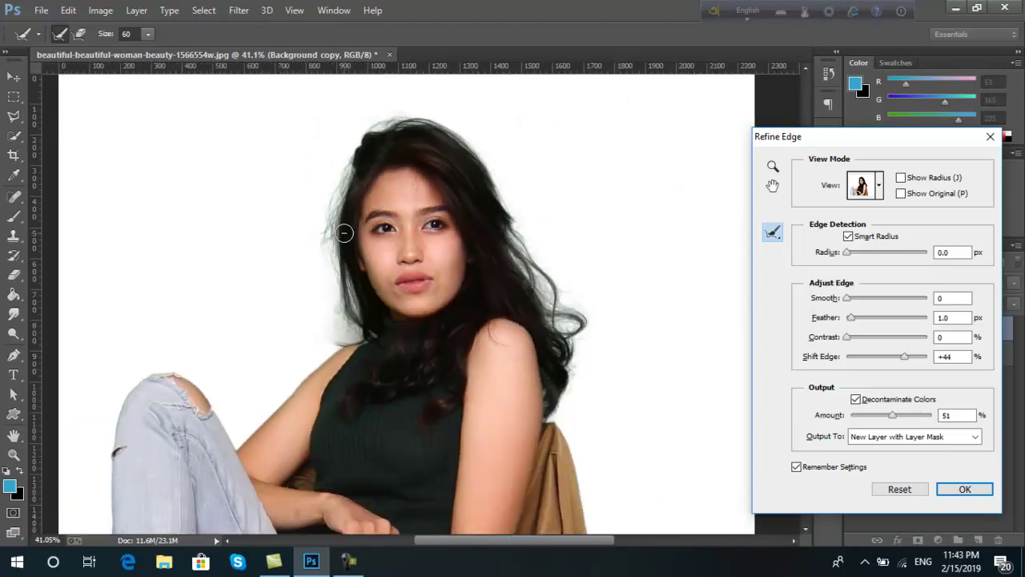
pyautogui.scroll(-2, 343, 233)
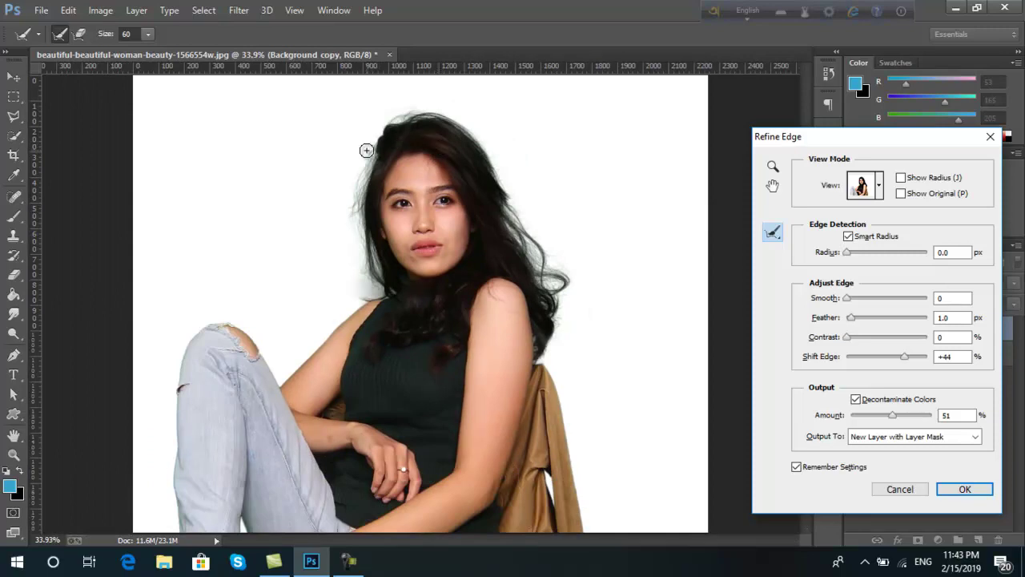
pyautogui.scroll(5, 360, 144)
pyautogui.scroll(1, 414, 209)
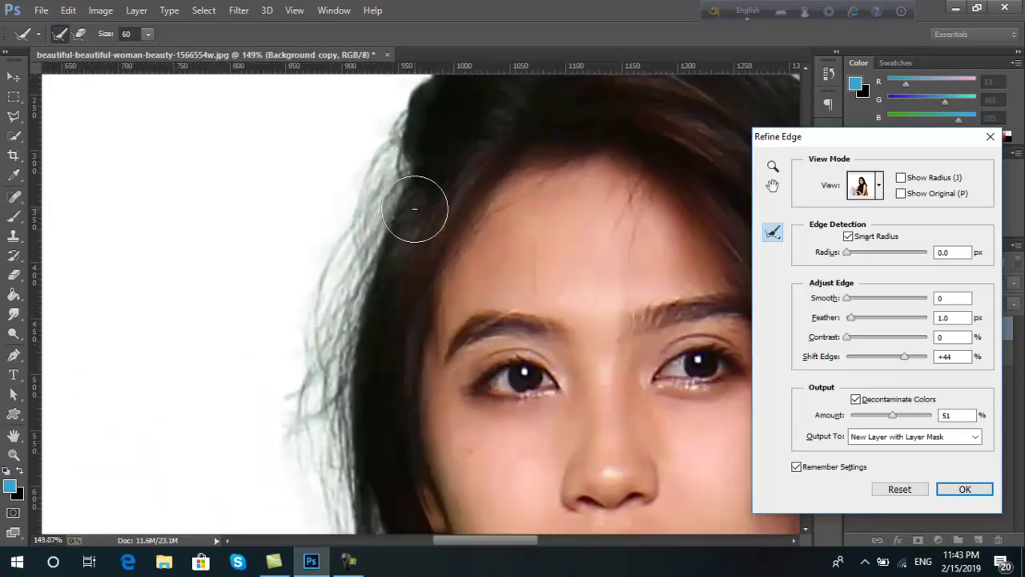
pyautogui.scroll(-1, 428, 204)
pyautogui.scroll(-2, 517, 153)
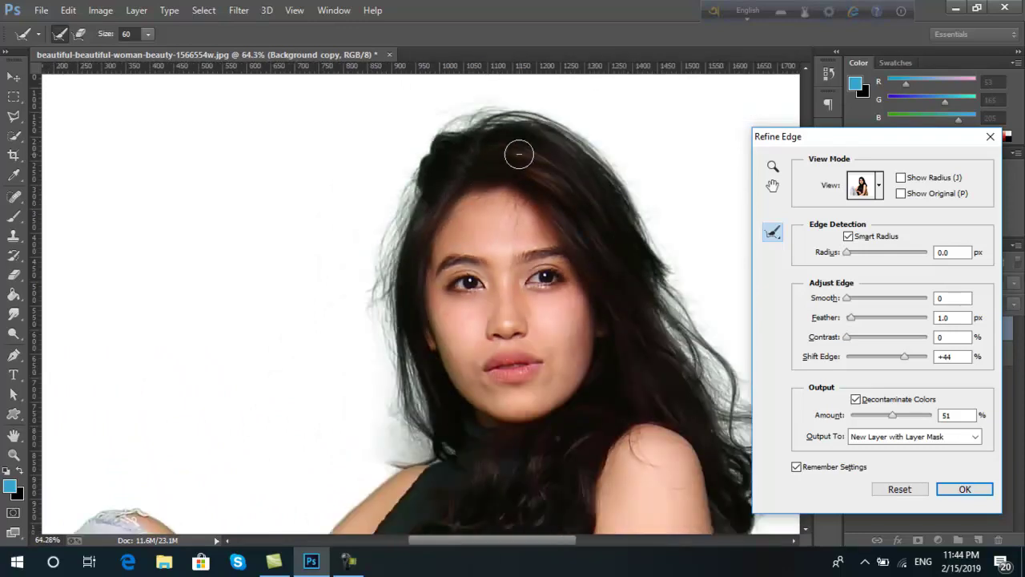
pyautogui.scroll(5, 715, 313)
pyautogui.scroll(-12, 715, 313)
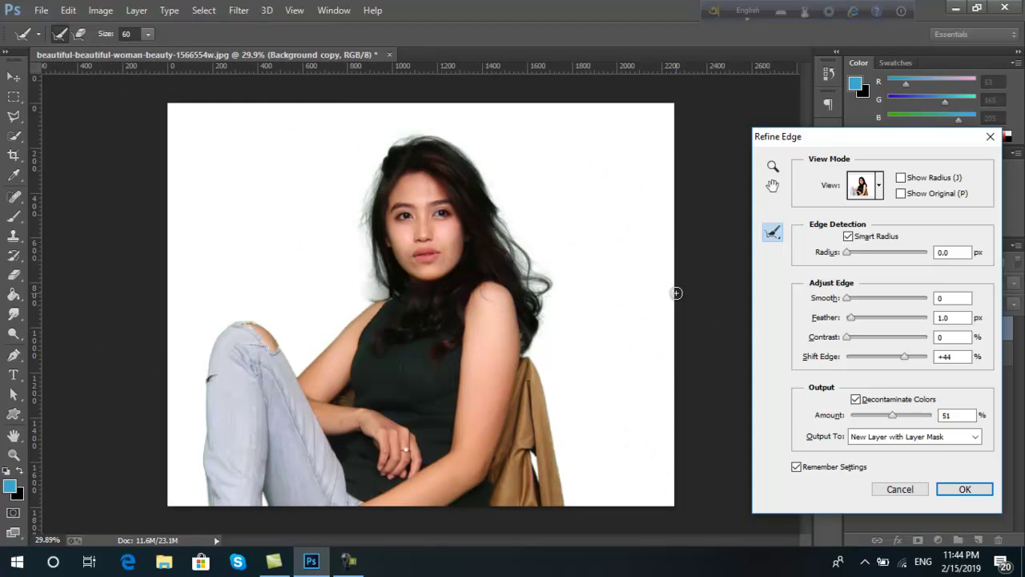
# - Output the refined cutout as a new masked layer, then select the Background copy layer
pyautogui.click(969, 489)
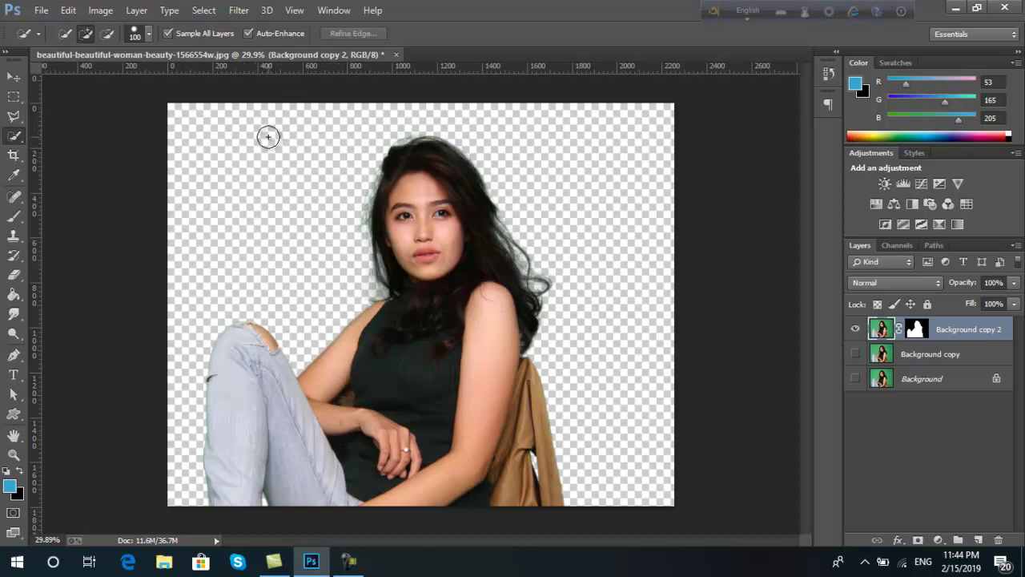
pyautogui.click(960, 361)
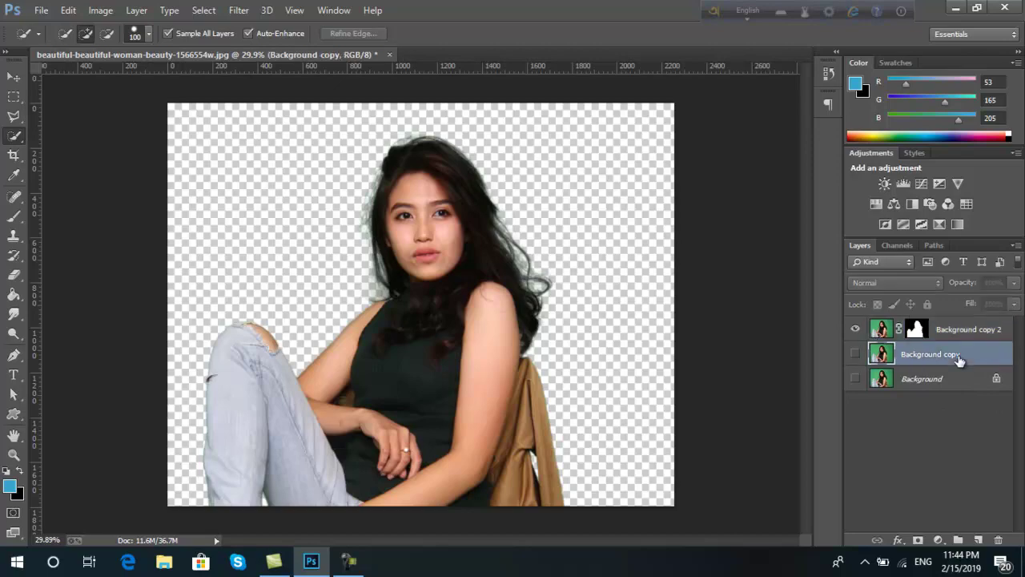
# - Add a Solid Color fill layer set to white #ffffff beneath the cutout
pyautogui.click(938, 539)
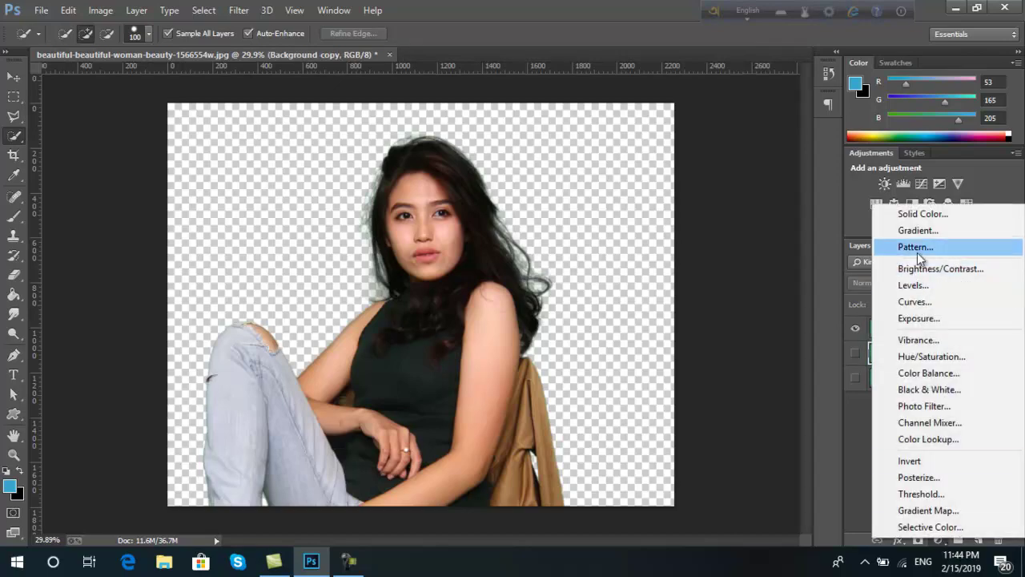
pyautogui.click(962, 218)
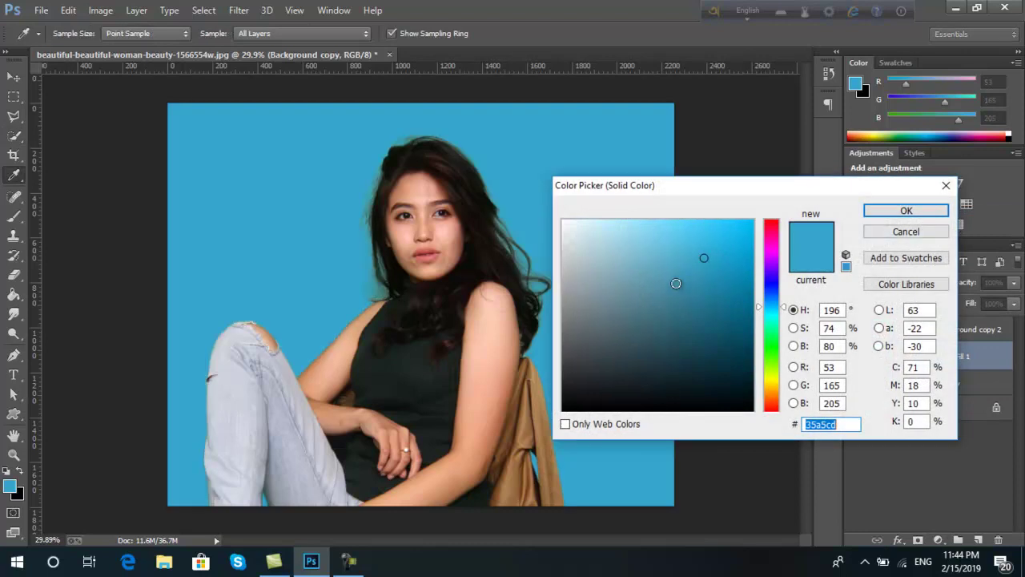
pyautogui.moveTo(660, 263); pyautogui.dragTo(540, 220)
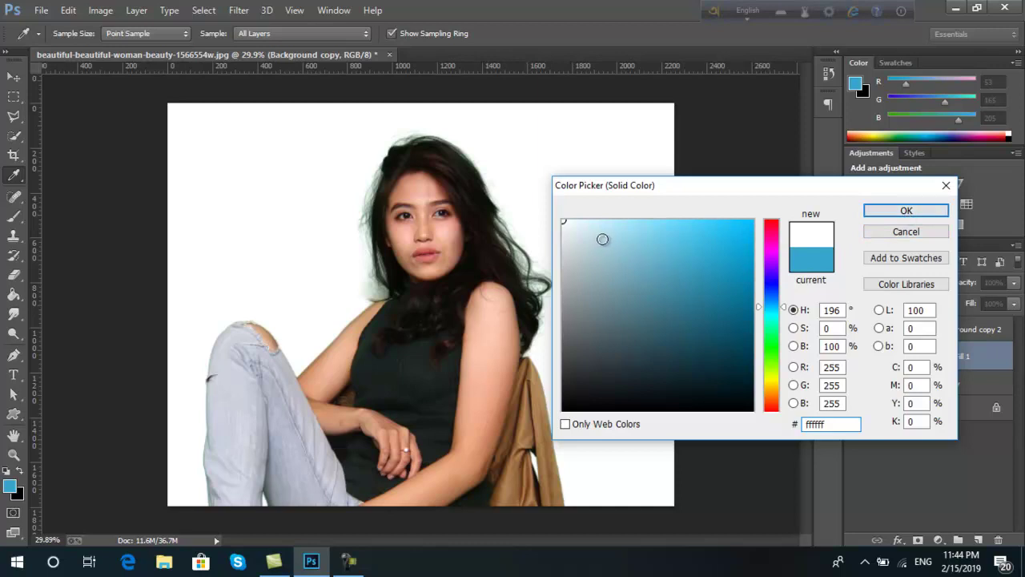
pyautogui.click(884, 212)
pyautogui.press('w')
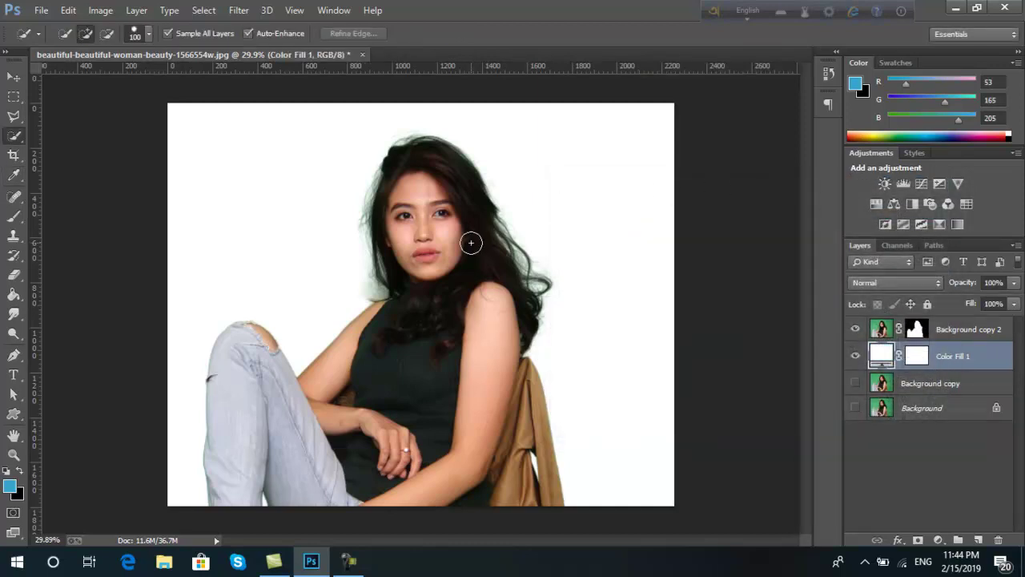
pyautogui.scroll(-3, 474, 250)
pyautogui.scroll(3, 474, 251)
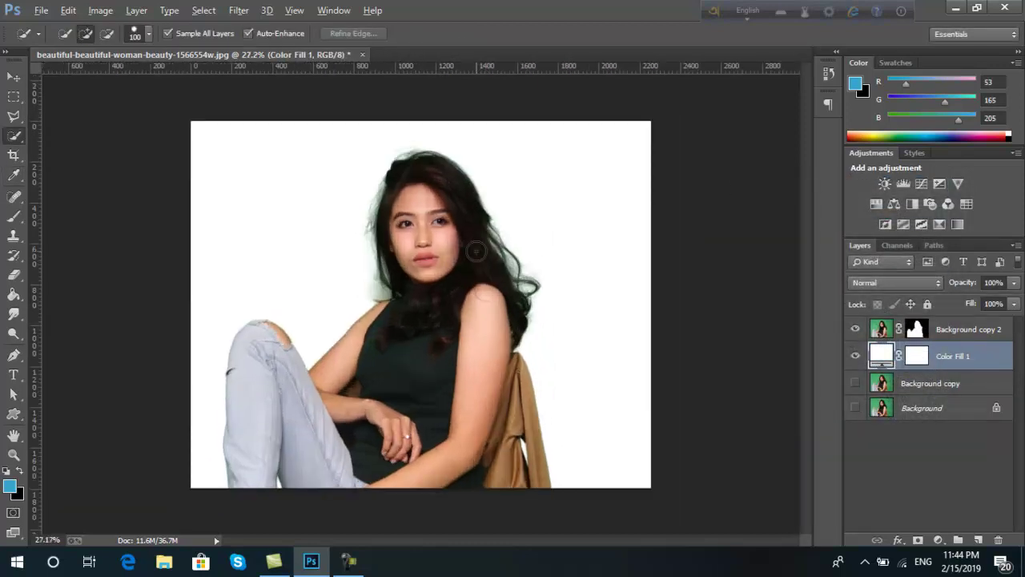
pyautogui.press('alt')
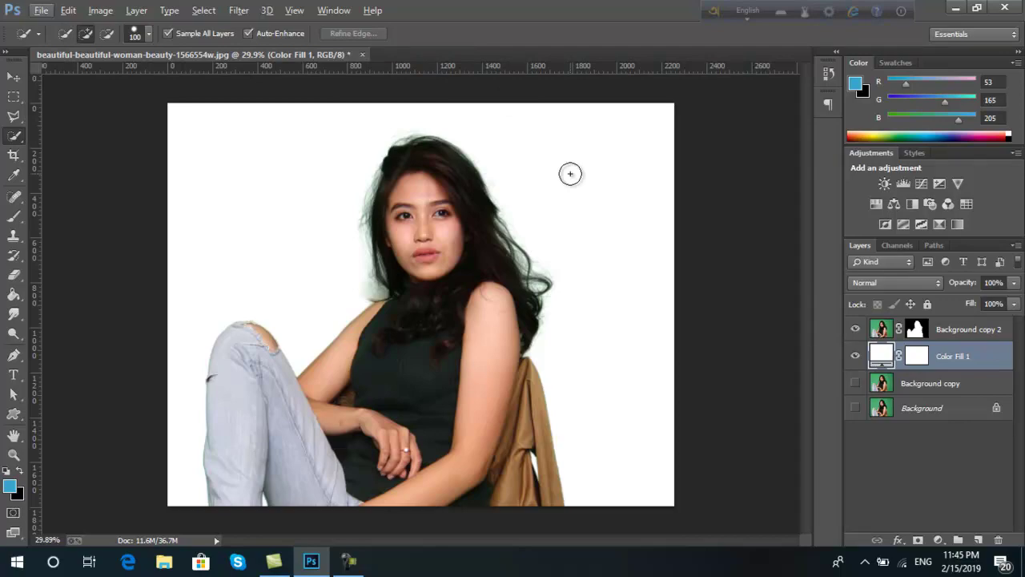
# - Save the document as lady.psd in Photoshop format with Maximize Compatibility
pyautogui.click(41, 13)
pyautogui.click(61, 144)
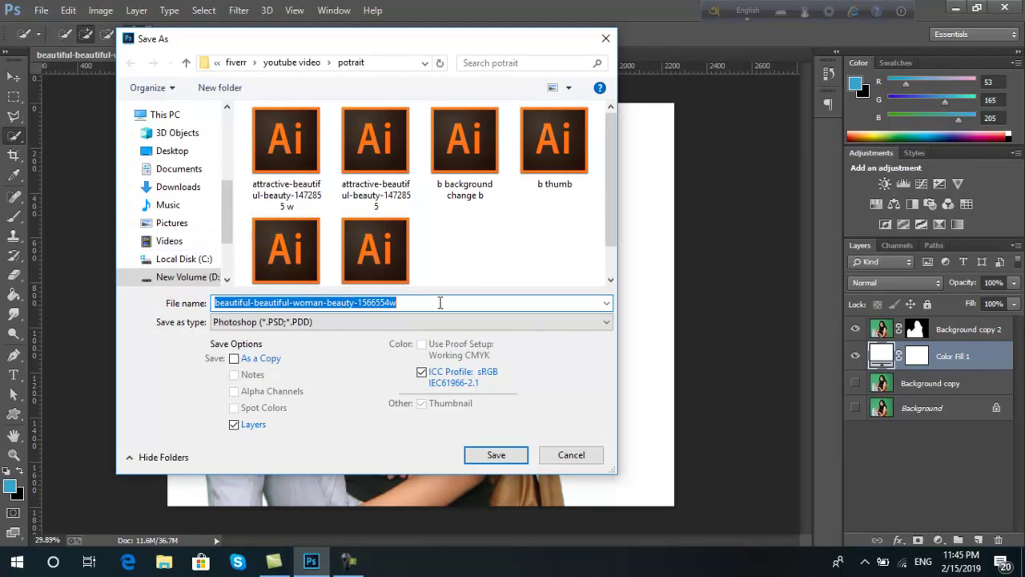
pyautogui.write('lady')
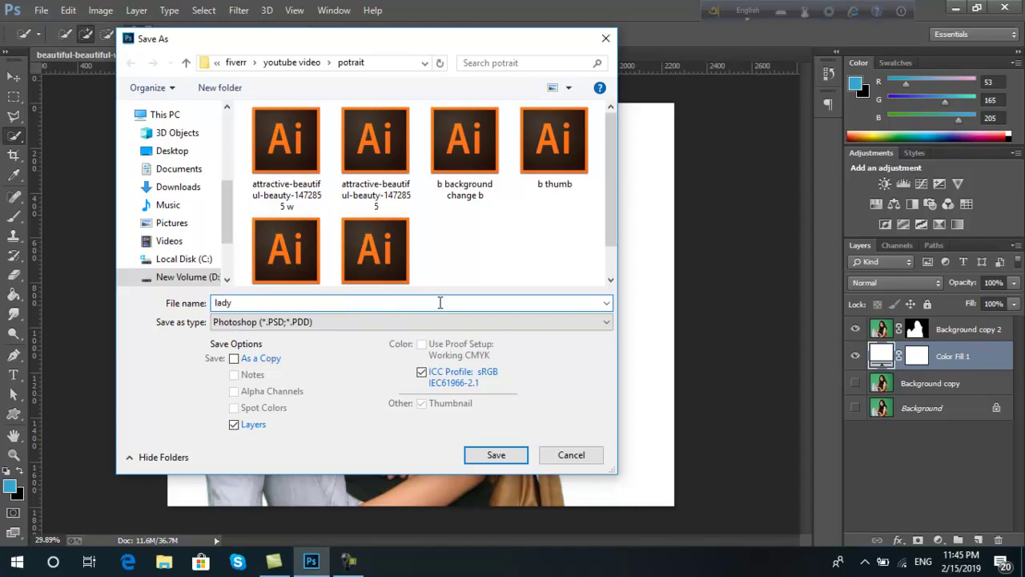
pyautogui.press('Return')
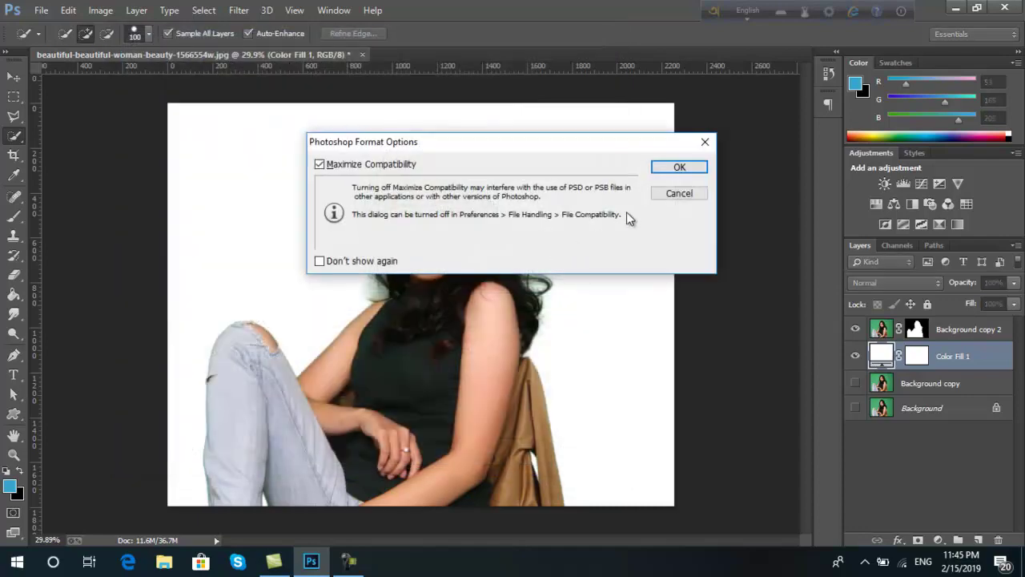
pyautogui.click(690, 169)
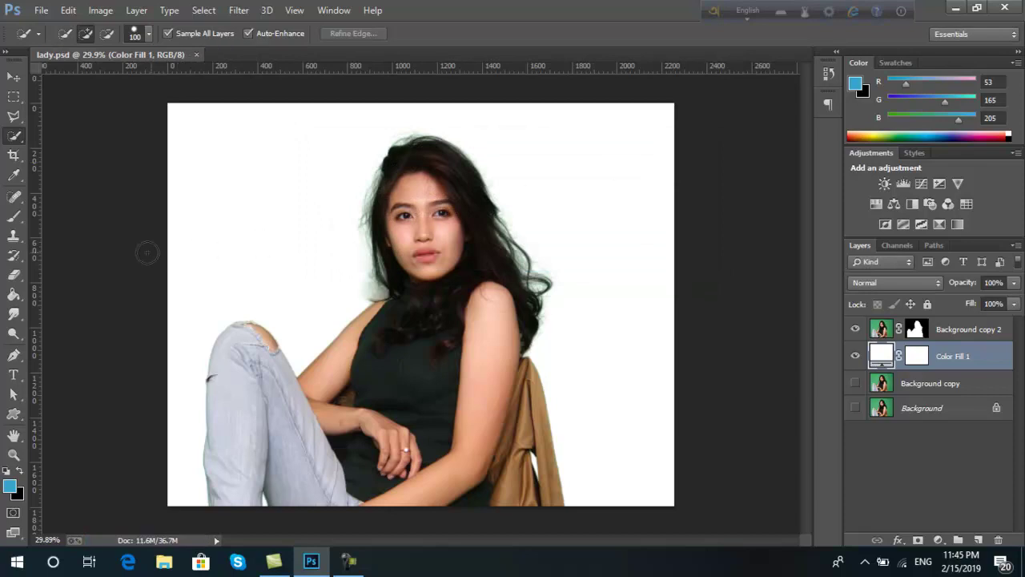
pyautogui.click(41, 9)
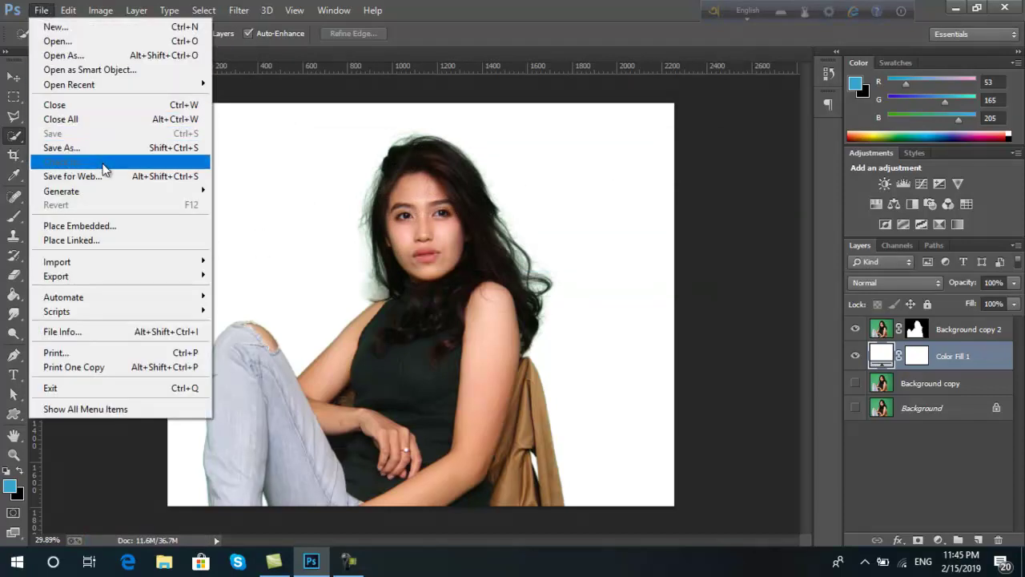
# - Save a JPEG copy named lady, accepting the default JPEG Options
pyautogui.click(110, 149)
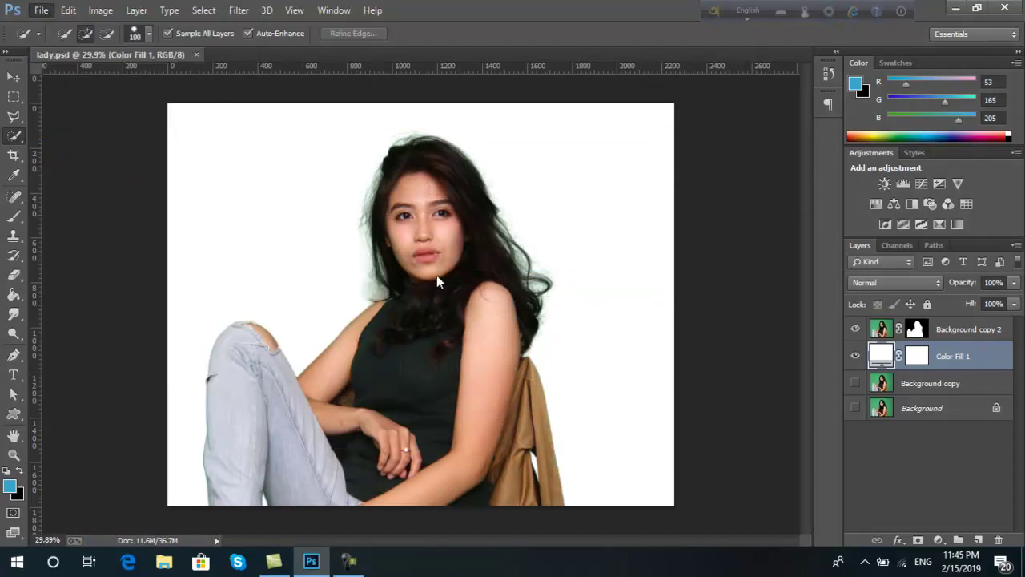
pyautogui.click(464, 321)
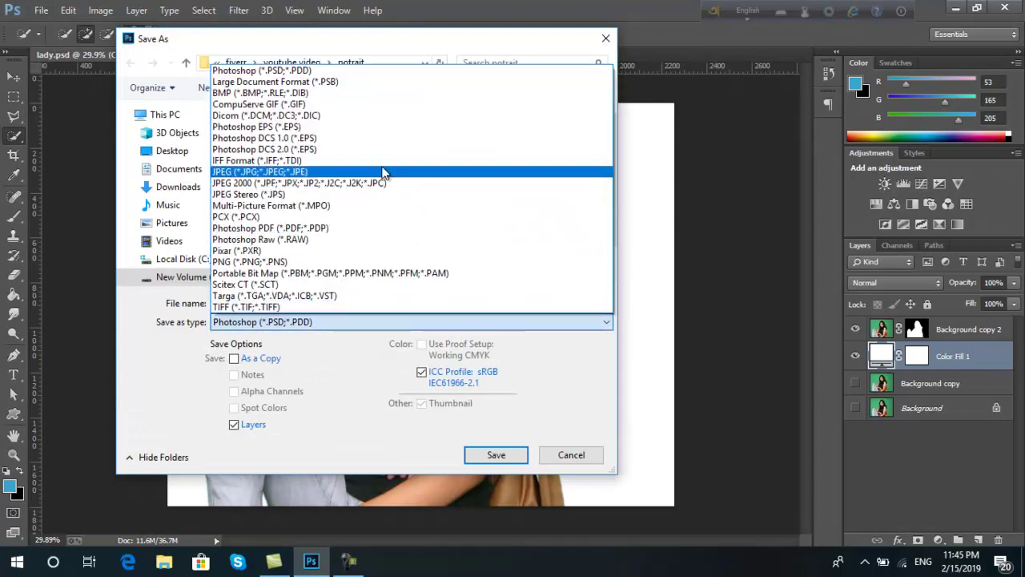
pyautogui.click(382, 171)
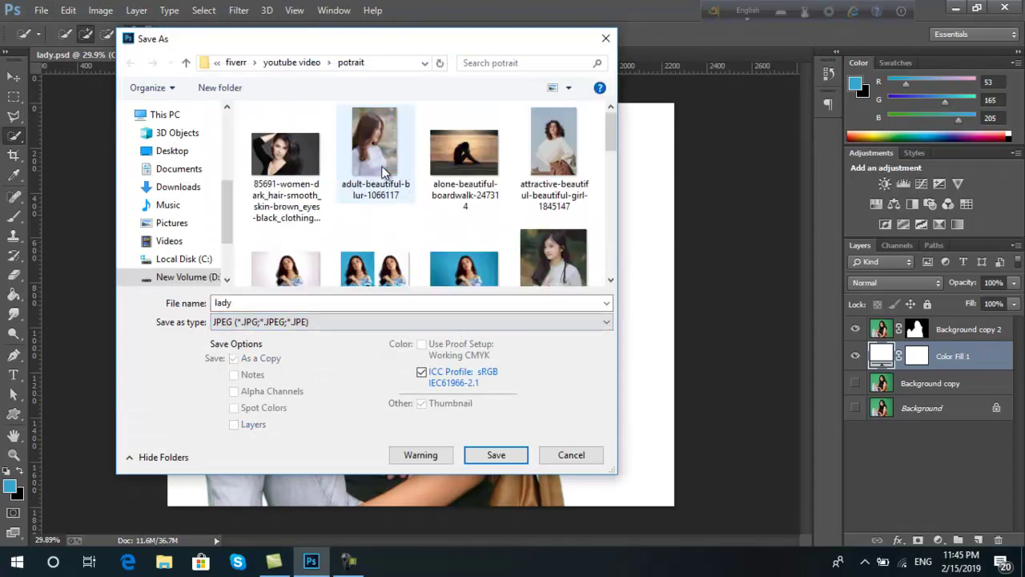
pyautogui.click(497, 454)
pyautogui.click(615, 140)
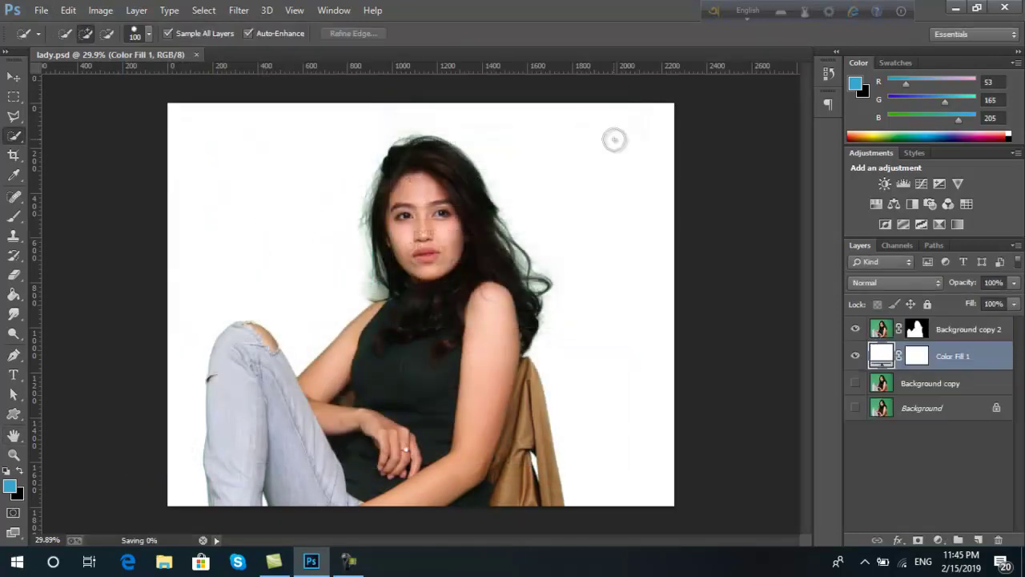